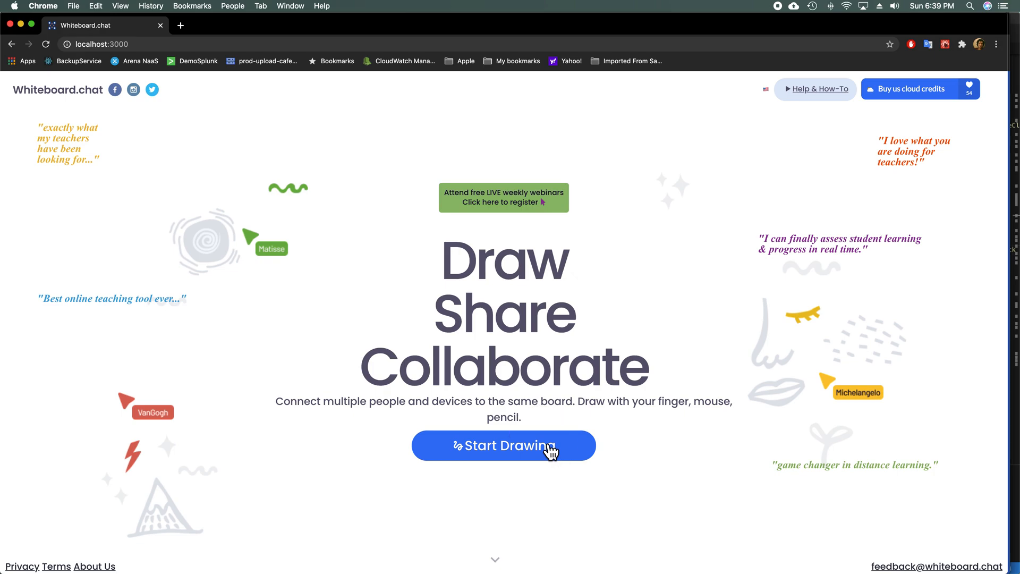
Step: Start a new teacher board and hand-draw the number 1 on page 1
left_click(528, 294)
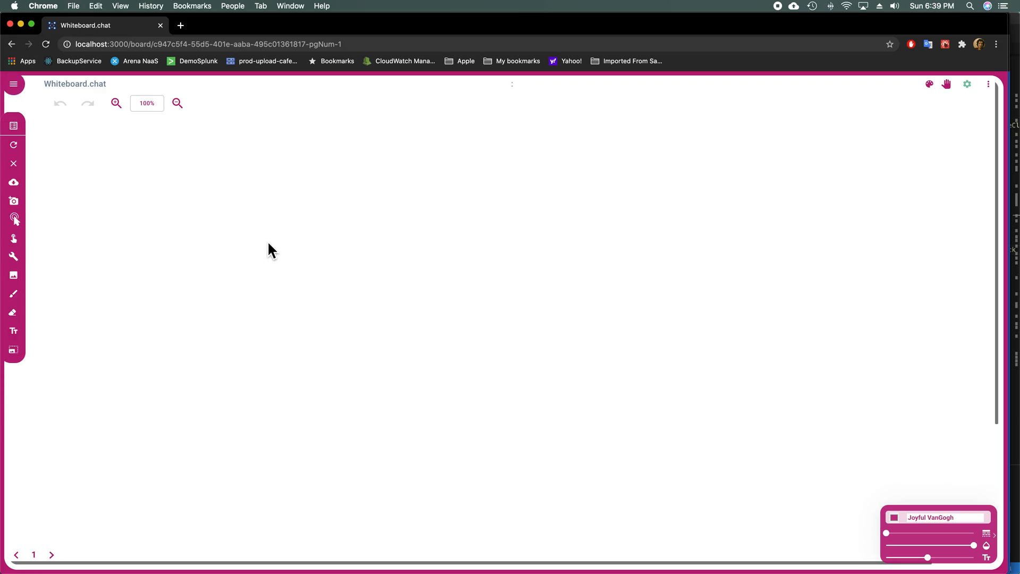
left_click_drag(297, 188, 292, 216)
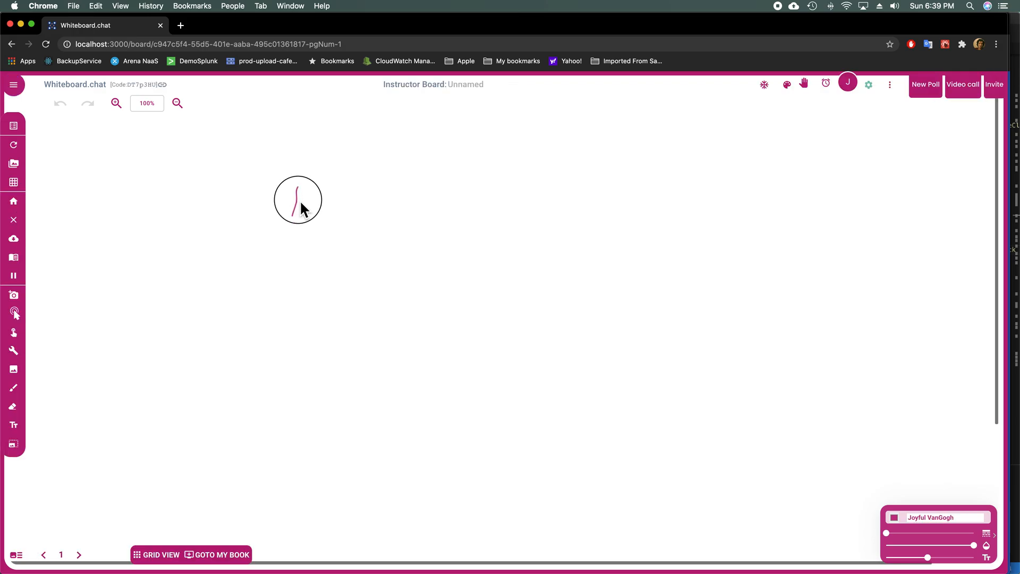
left_click_drag(298, 178, 303, 300)
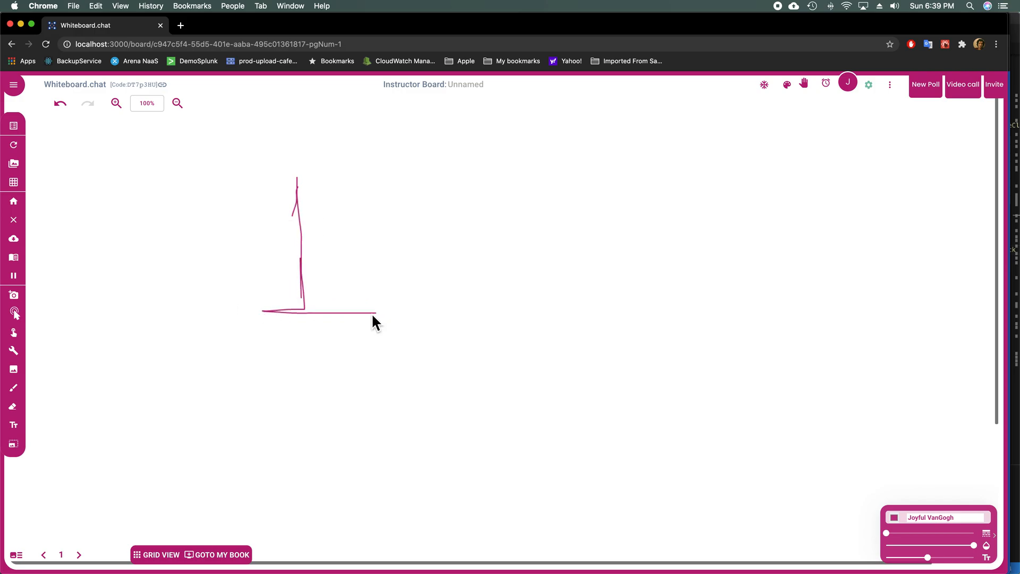
Step: Move to page 2 and hand-draw the number 2
left_click(83, 557)
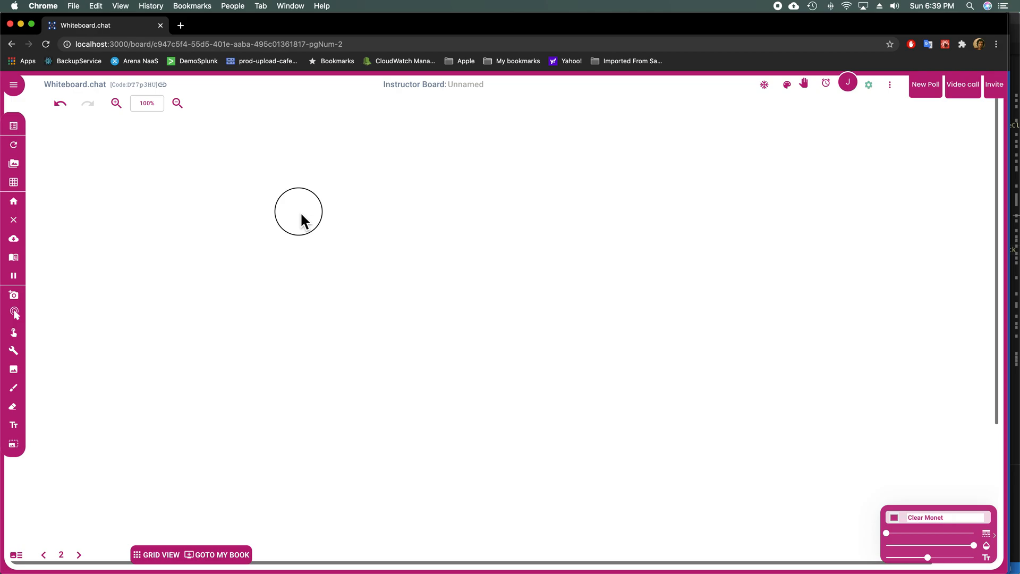
left_click_drag(338, 204, 369, 228)
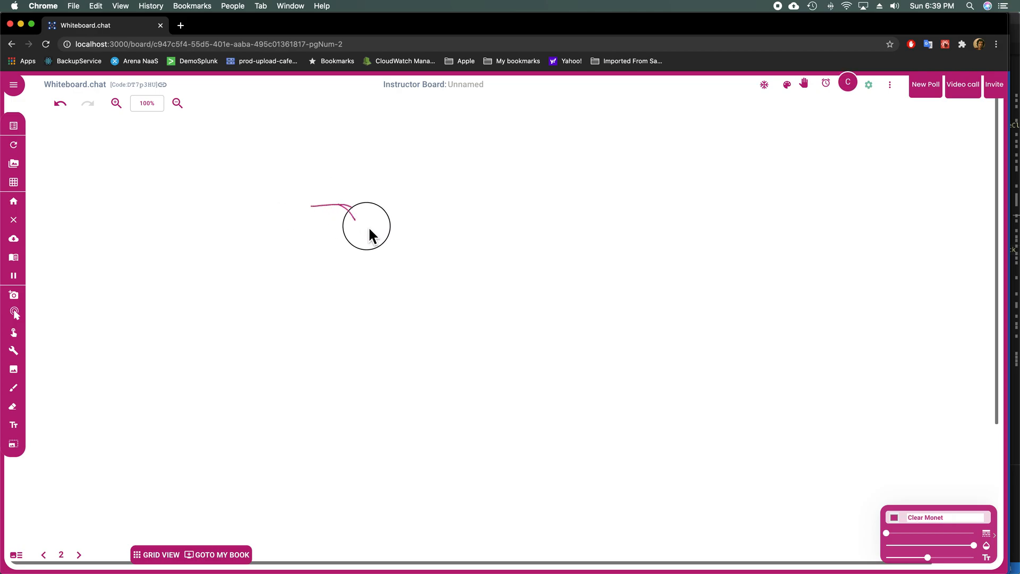
left_click_drag(279, 320, 385, 342)
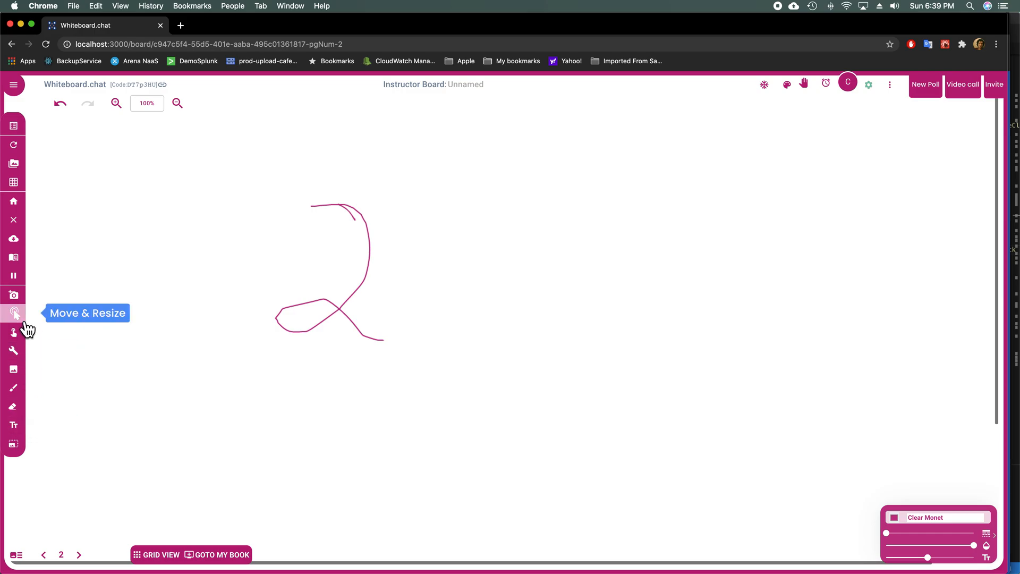
left_click(25, 358)
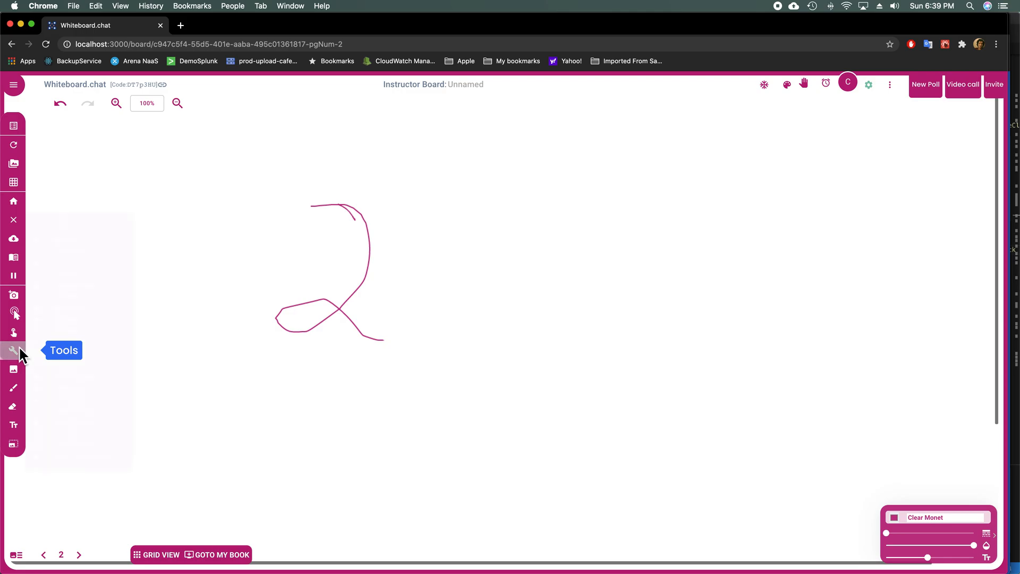
Step: Draw two stacked text boxes to the right of the 2
scroll(97, 478, "down", 1)
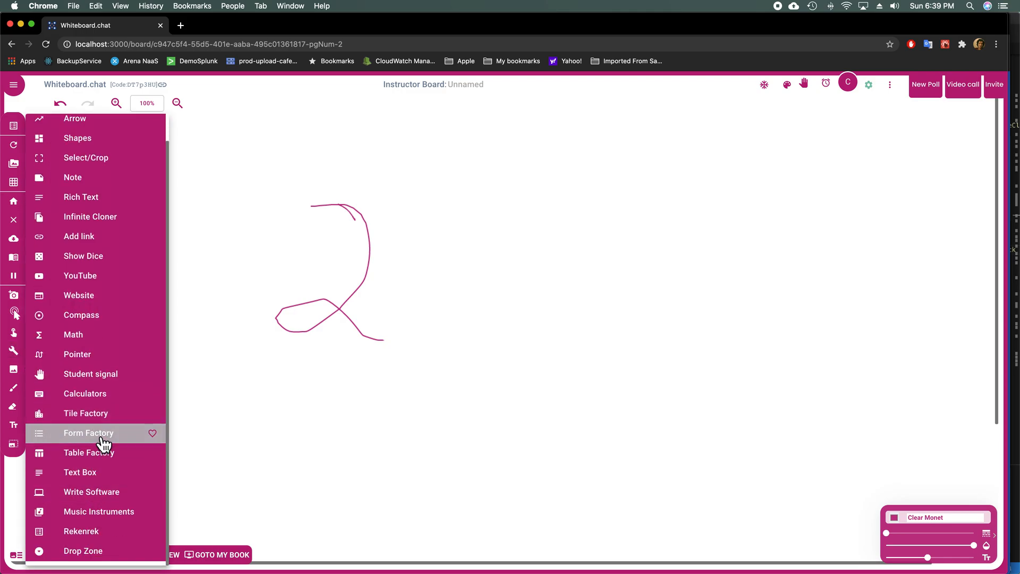
left_click(100, 474)
left_click_drag(492, 170, 644, 271)
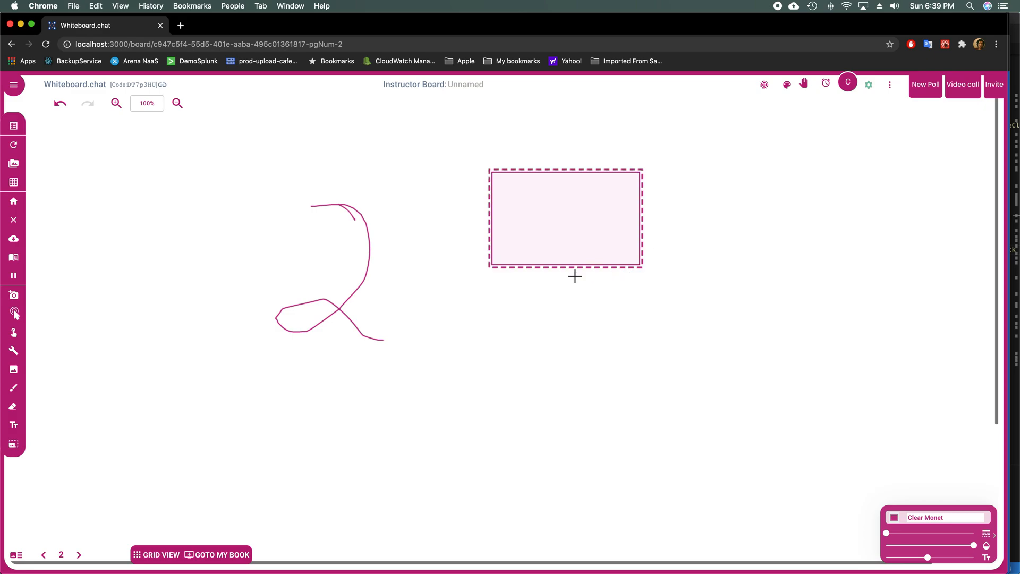
left_click_drag(493, 287, 647, 381)
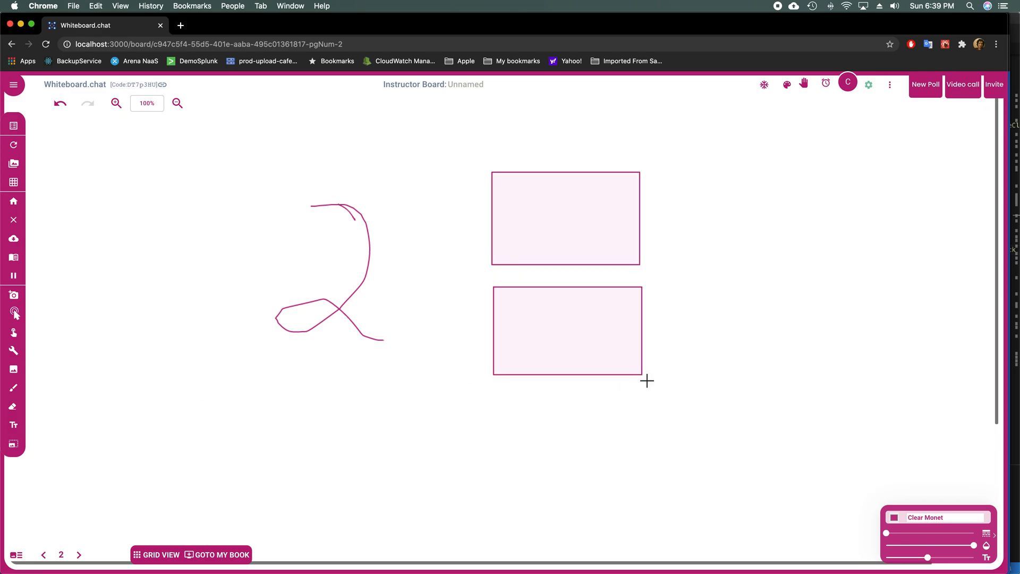
Step: Add a drop zone below the two text boxes
left_click(25, 369)
scroll(68, 449, "down", 1)
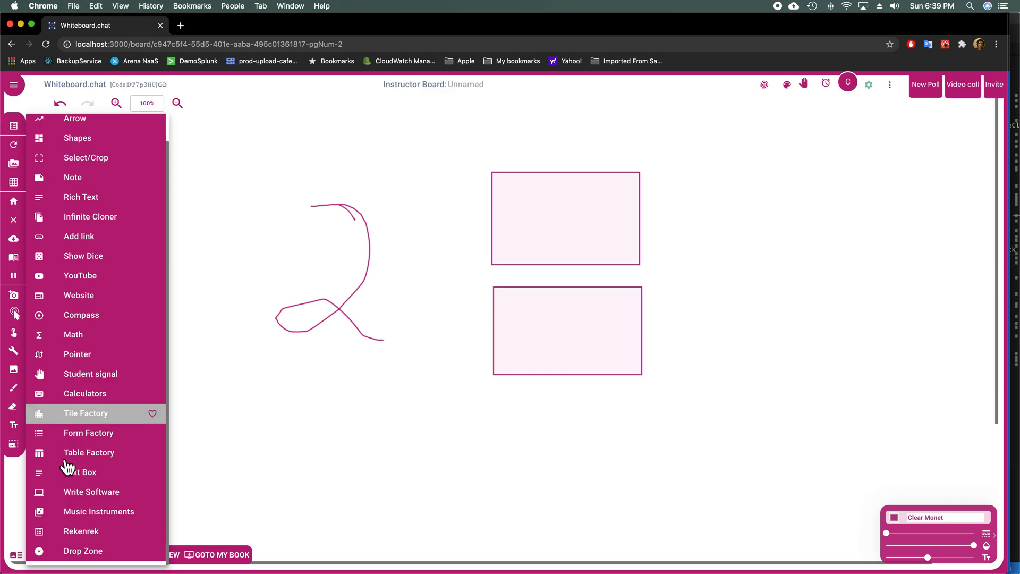
left_click(74, 554)
left_click_drag(498, 407, 644, 495)
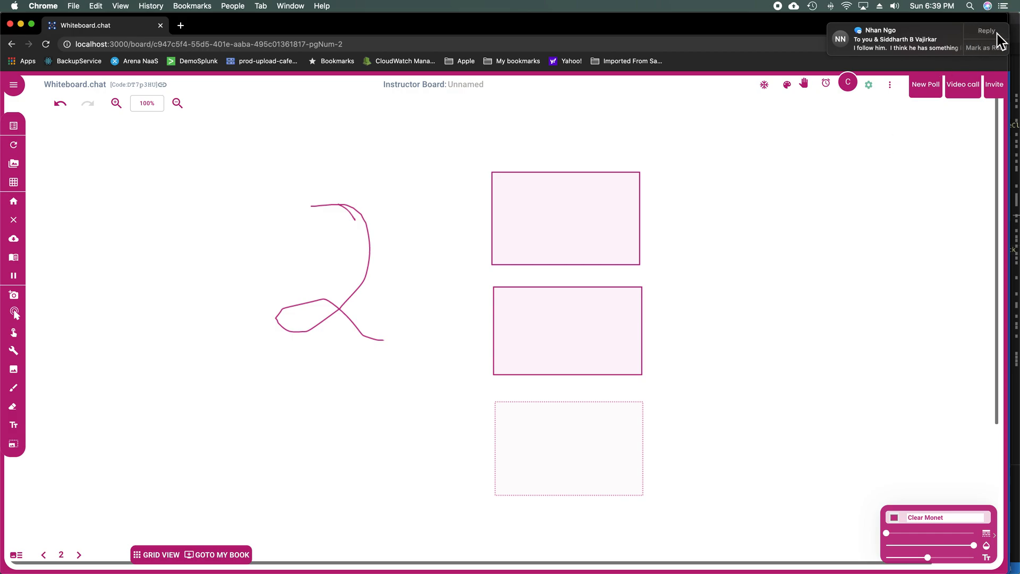
Step: Place a green hundred block and a red ten block from Manipulatives on page 2
left_click(792, 89)
left_click(688, 241)
left_click(810, 470)
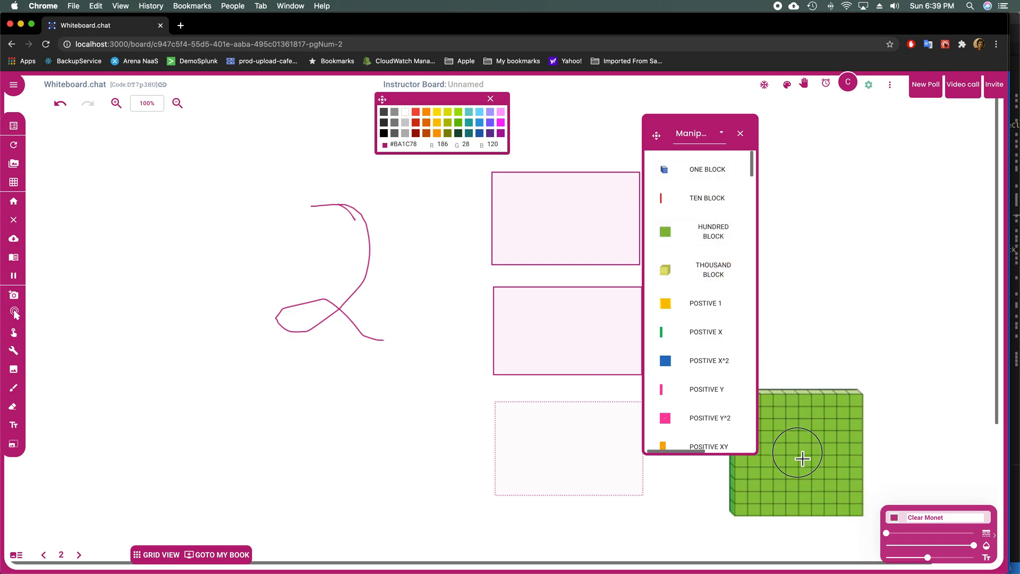
left_click(686, 210)
left_click(856, 388)
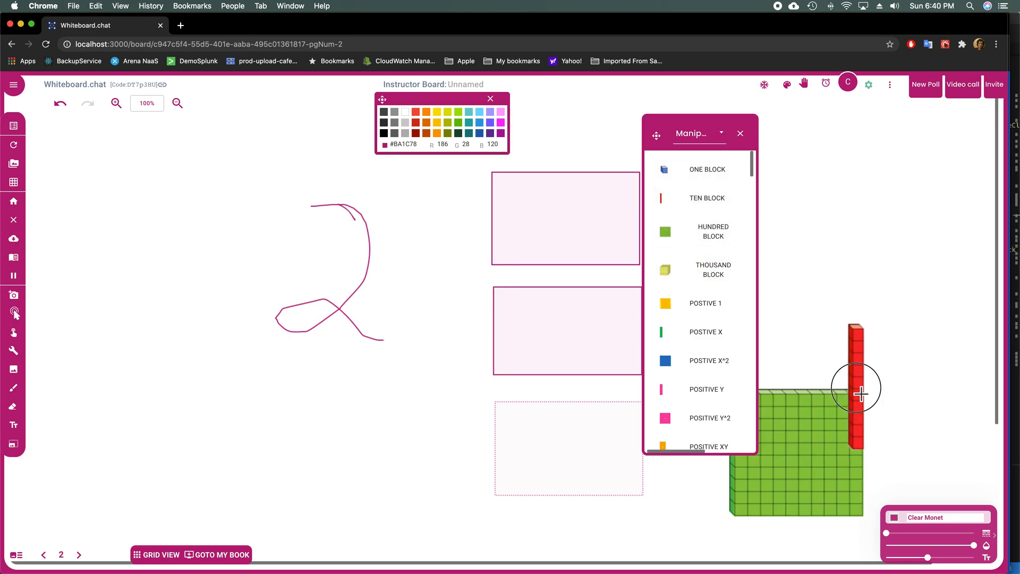
left_click(739, 133)
left_click(490, 99)
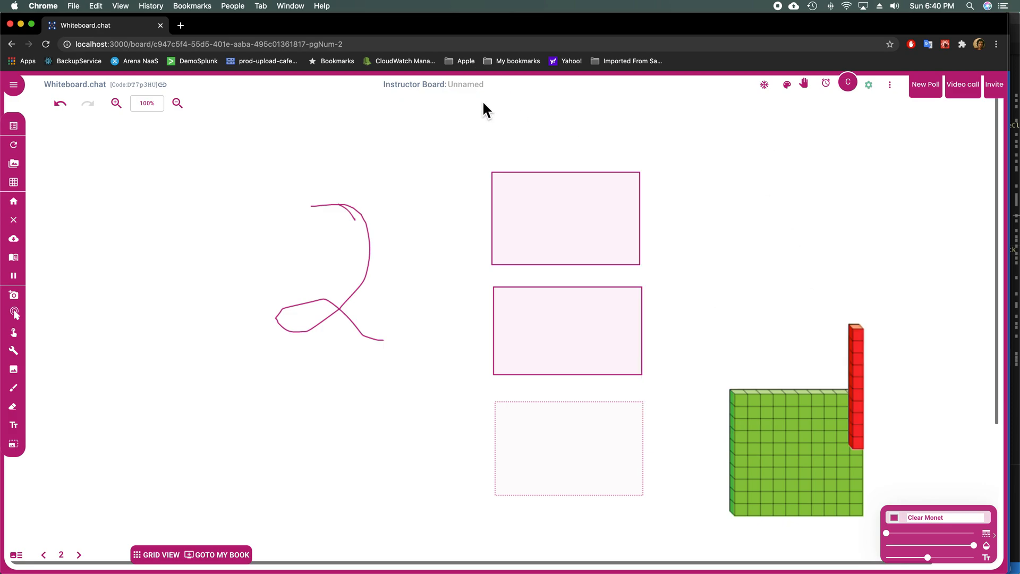
Step: Shrink the green hundred block and the red ten block with Move & Resize
left_click(18, 315)
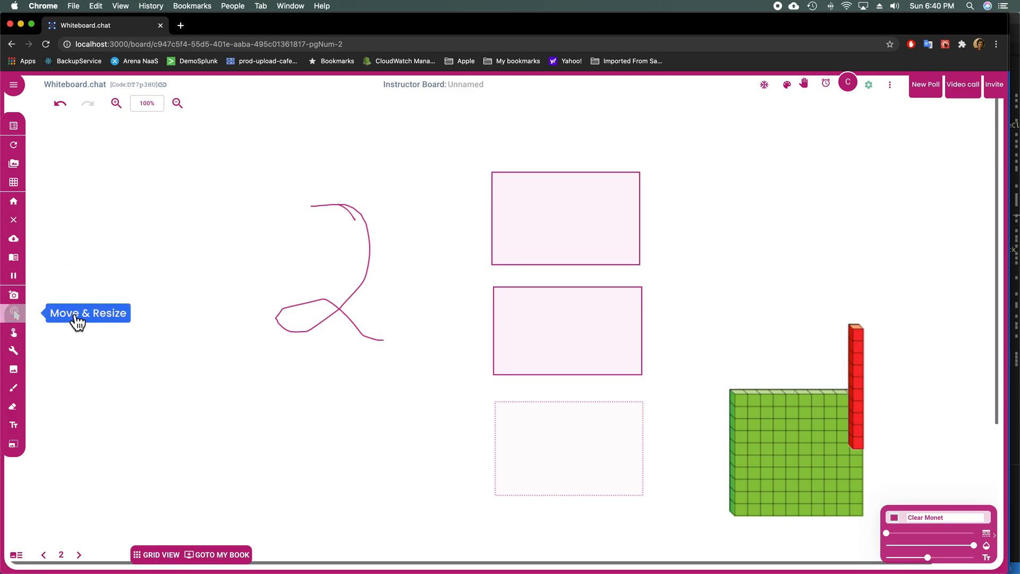
left_click(819, 465)
key("Delete")
left_click_drag(873, 378, 797, 420)
left_click(856, 355)
left_click_drag(873, 317, 865, 355)
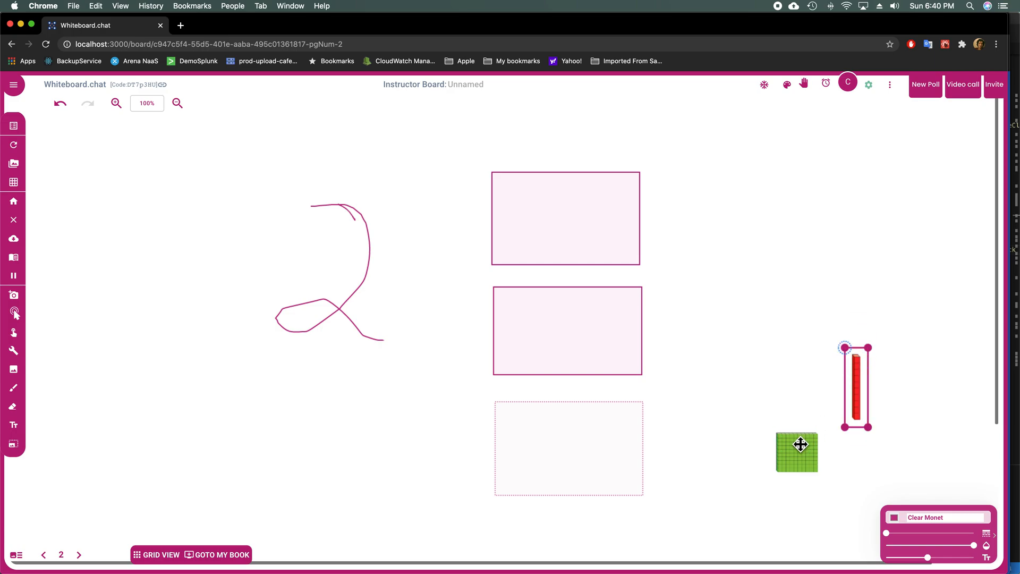
Step: Set both the hundred and ten blocks to Students can clone
right_click(800, 444)
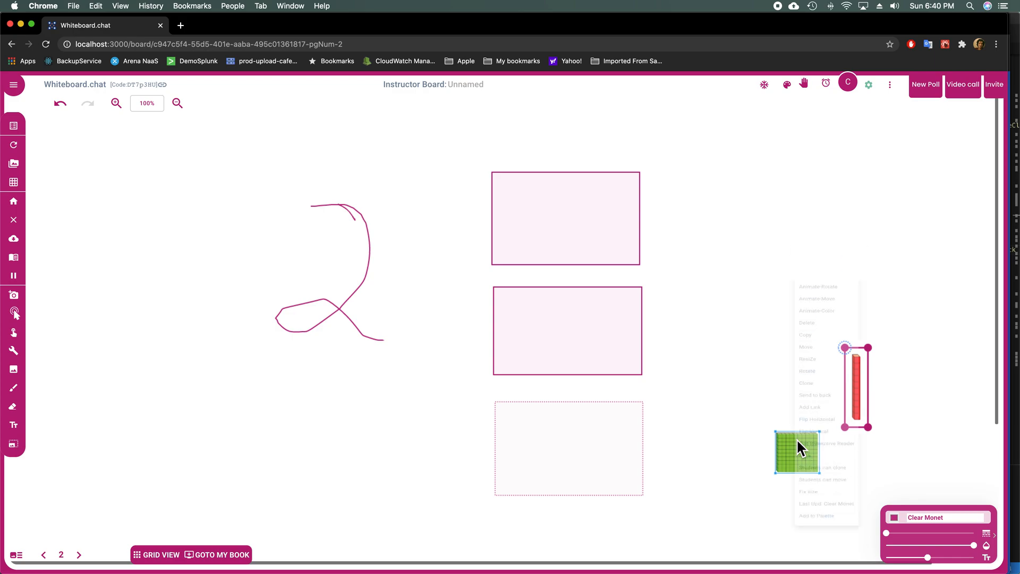
left_click(829, 484)
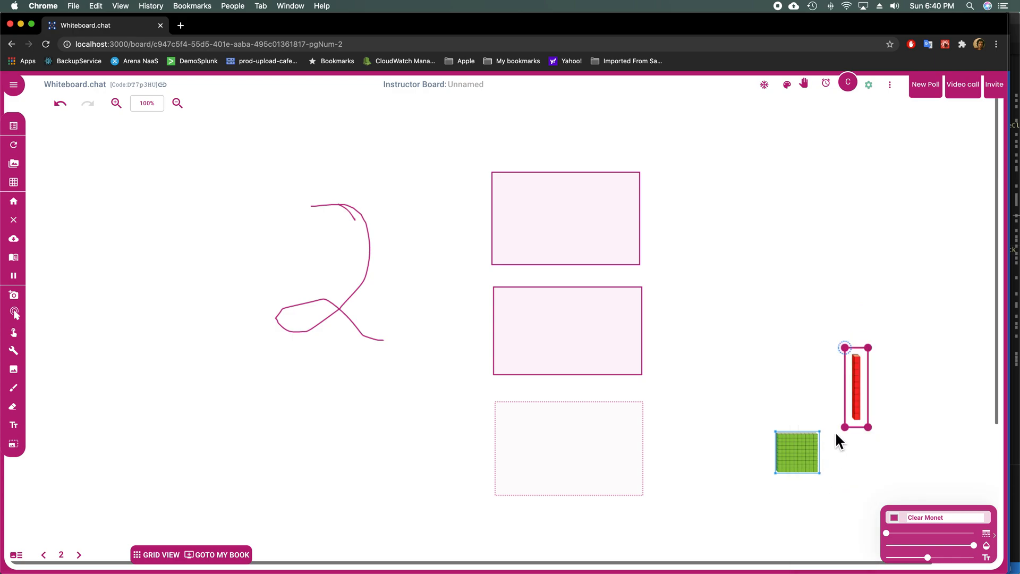
right_click(857, 402)
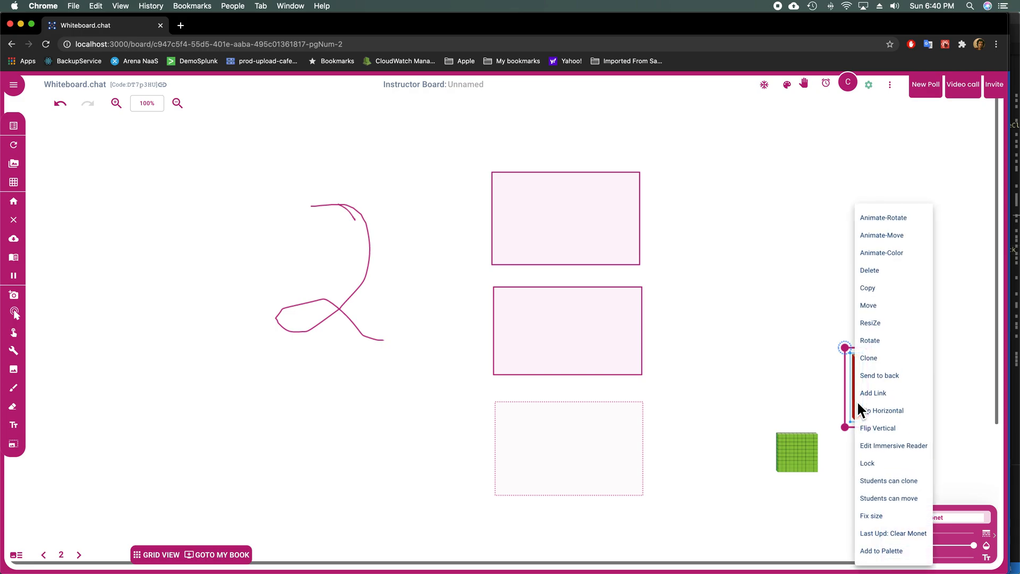
left_click(878, 480)
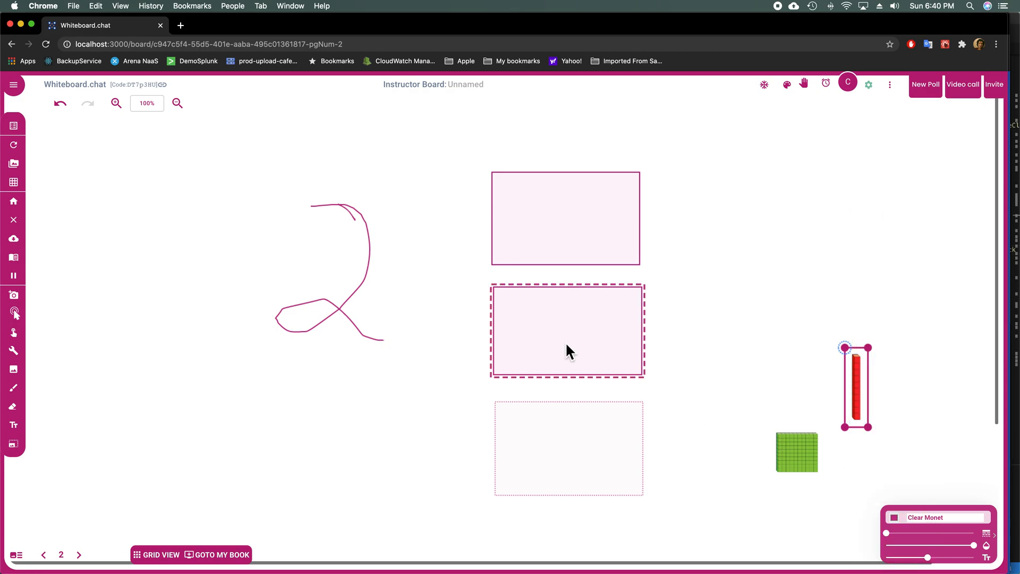
Step: Give the top text box an auto-checked answer 'abc' worth 2 points
right_click(559, 227)
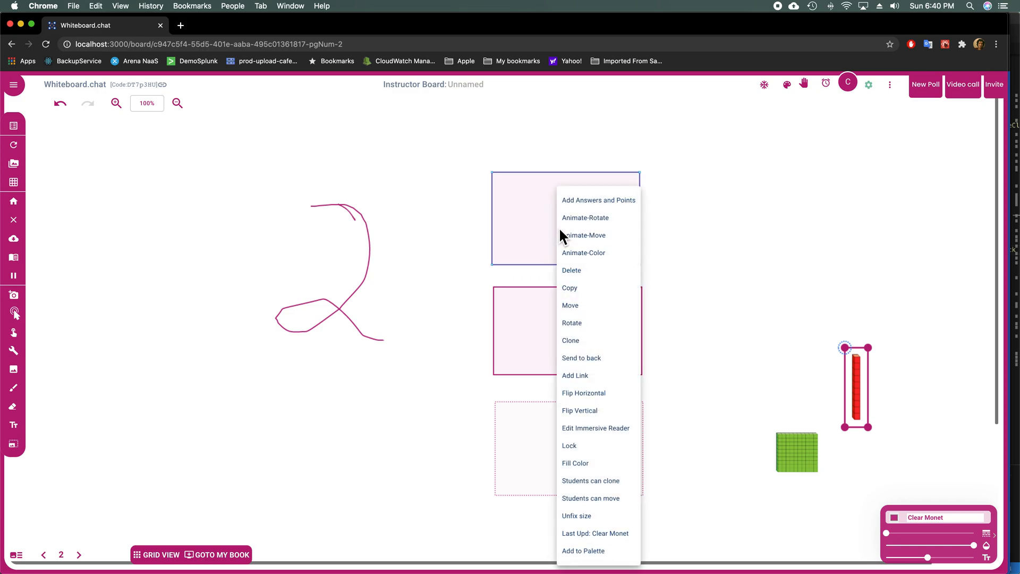
left_click(584, 208)
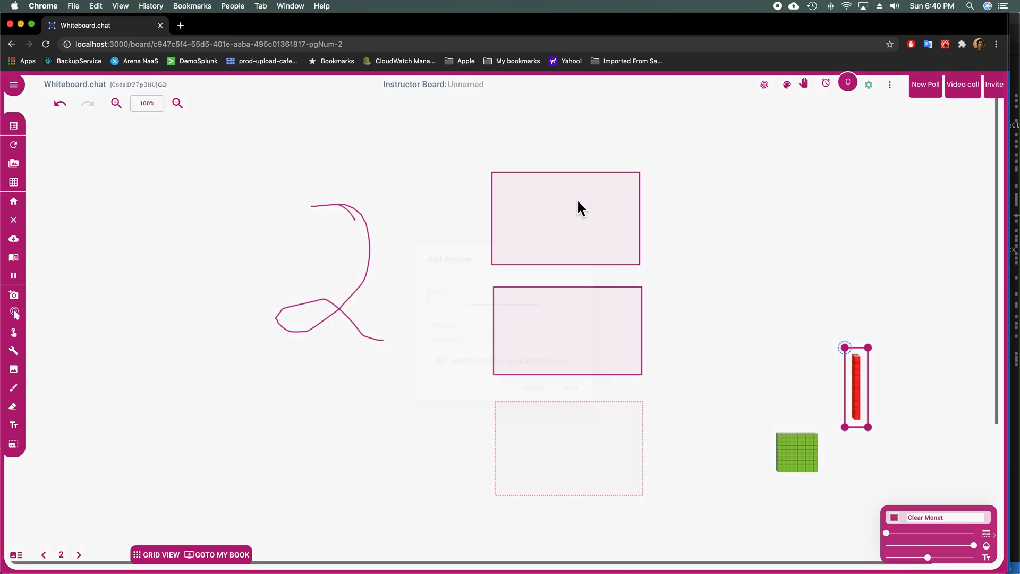
left_click(477, 325)
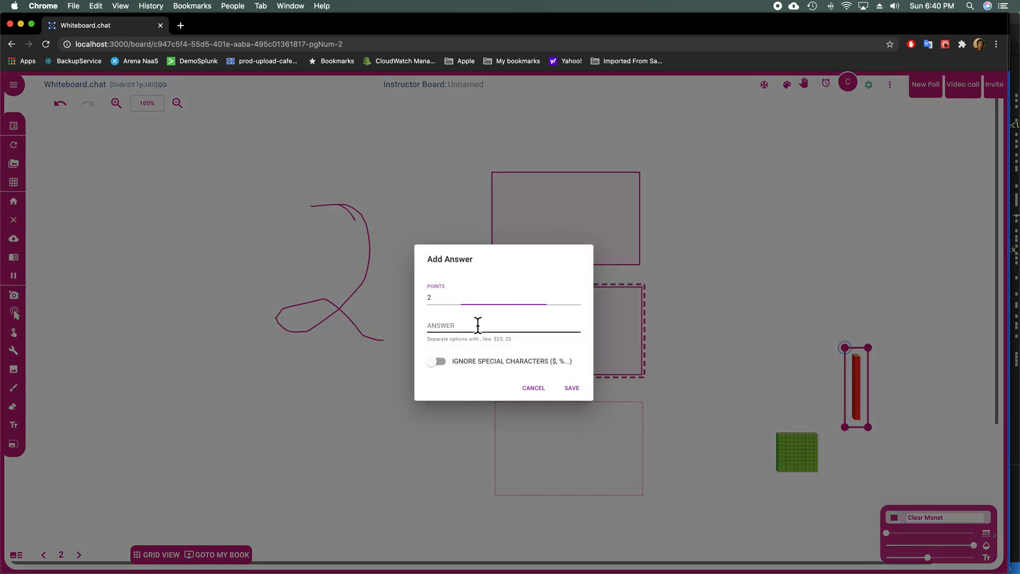
type("abc")
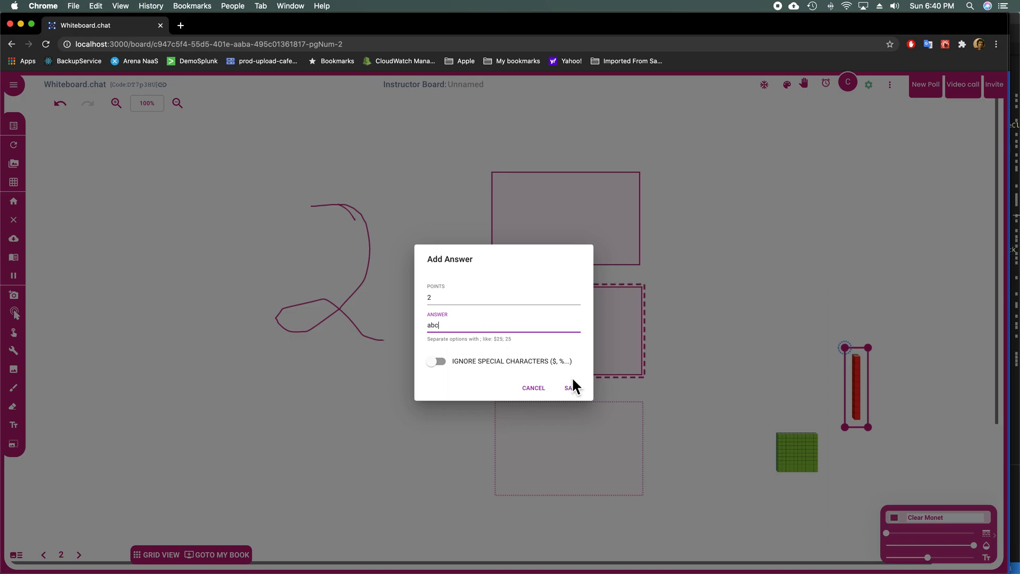
left_click(578, 388)
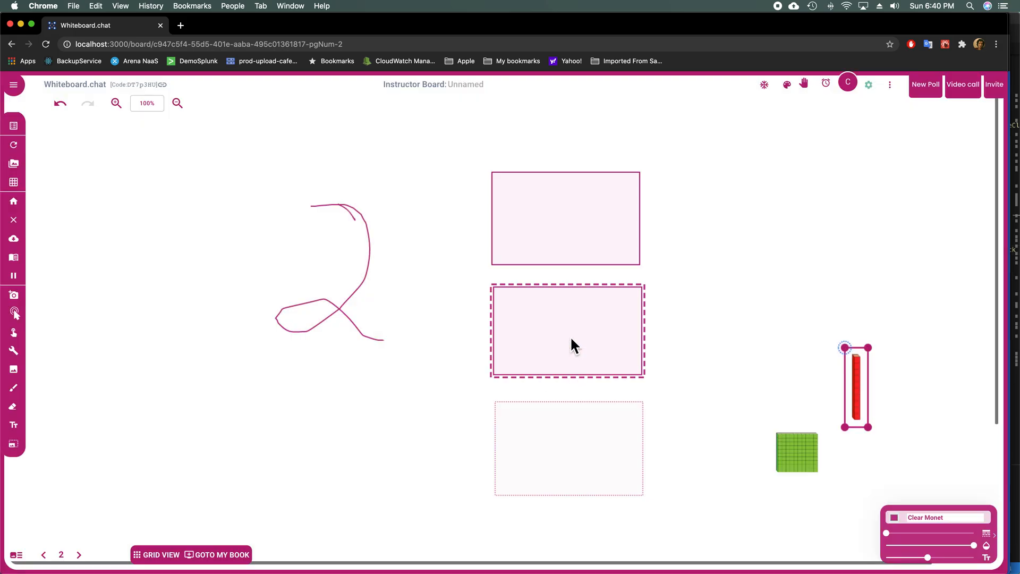
Step: Save a 2-point answer key for the middle quiz box
right_click(571, 339)
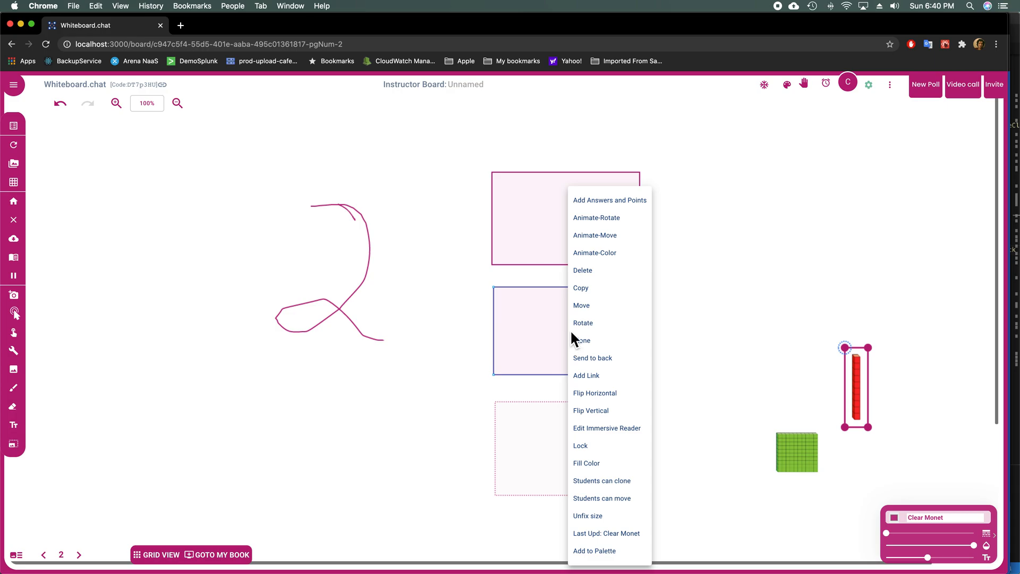
left_click(608, 208)
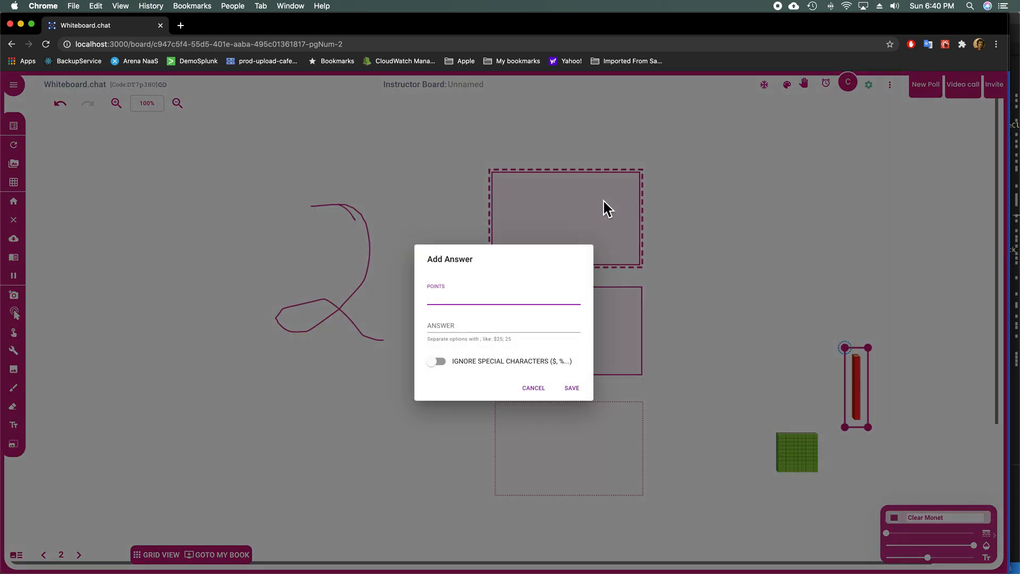
left_click(471, 326)
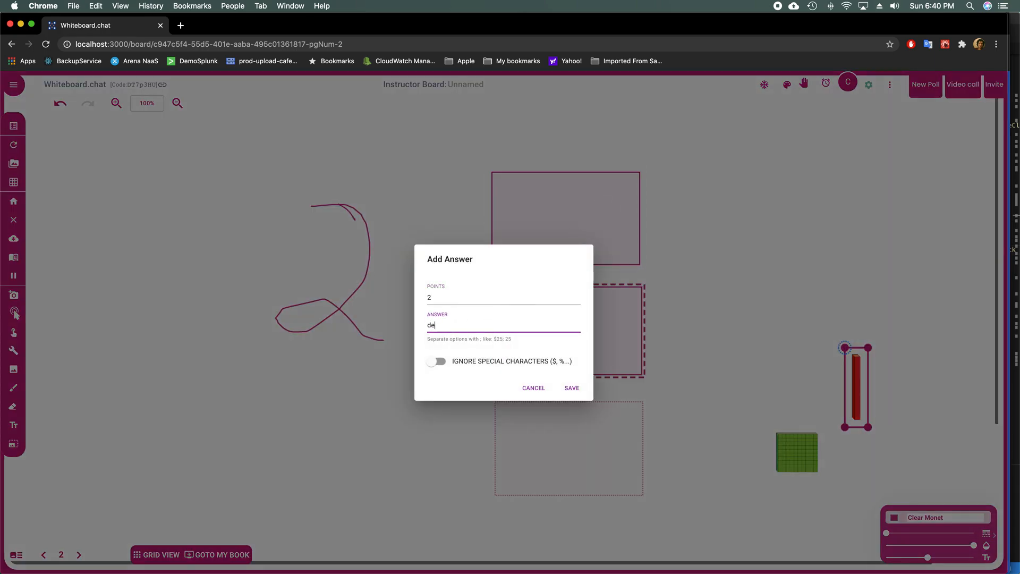
left_click(571, 388)
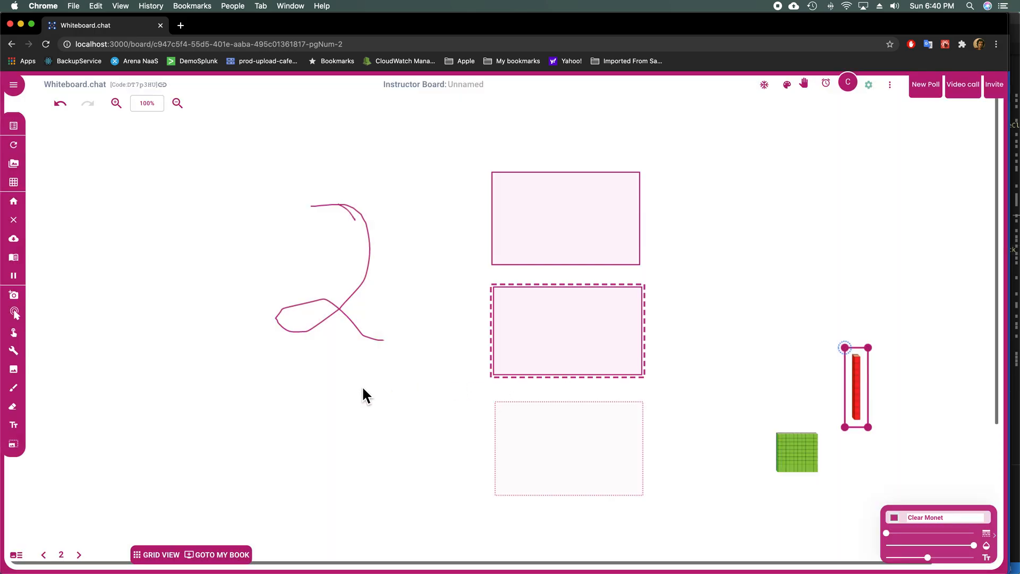
Step: Use Infinite Cloner to drag a green cube and two red rods into the lower box
left_click(22, 355)
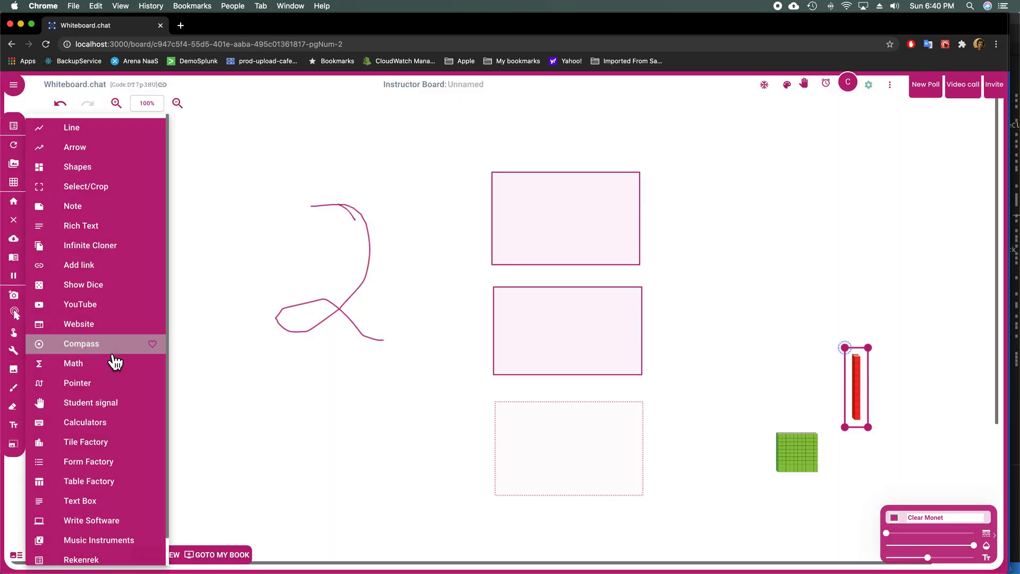
left_click(123, 256)
mouse_move(807, 449)
left_mouse_down()
mouse_move(520, 437)
mouse_move(529, 435)
left_mouse_up()
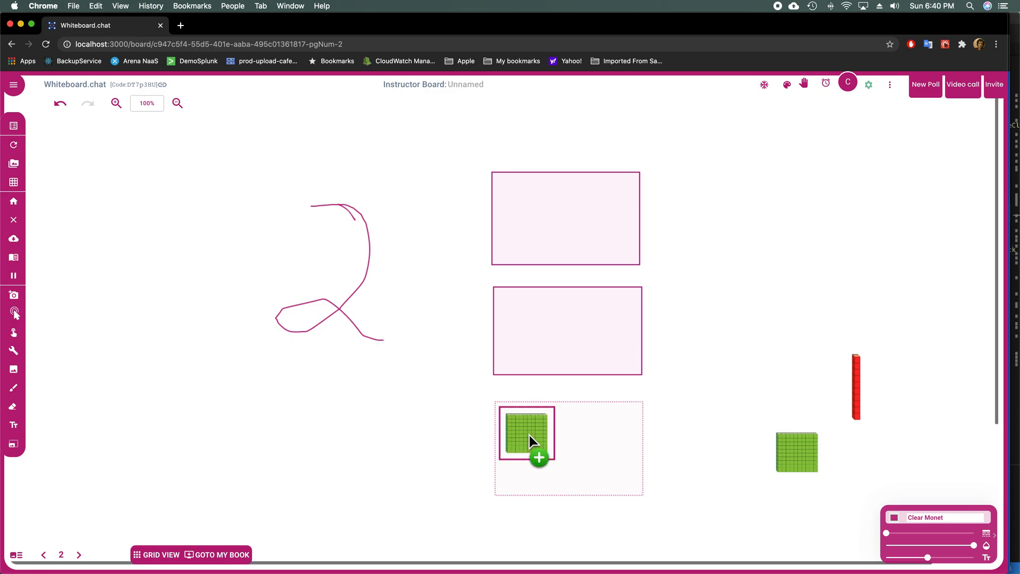
mouse_move(861, 406)
left_mouse_down()
mouse_move(584, 452)
mouse_move(582, 442)
left_mouse_up()
left_click_drag(859, 391, 607, 442)
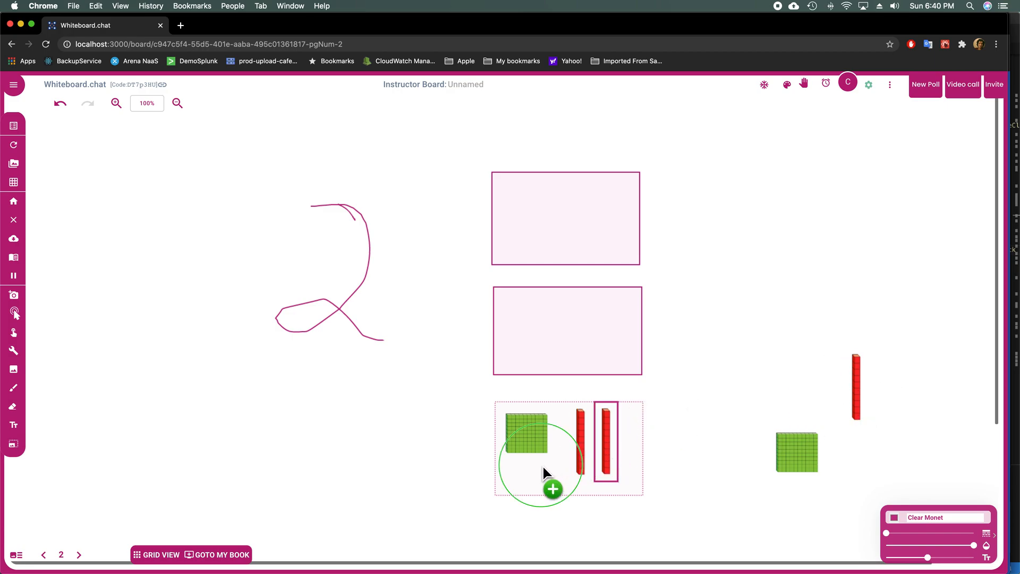
Step: Save an auto-checked answer for the lower quiz box, then go to page 3
right_click(543, 467)
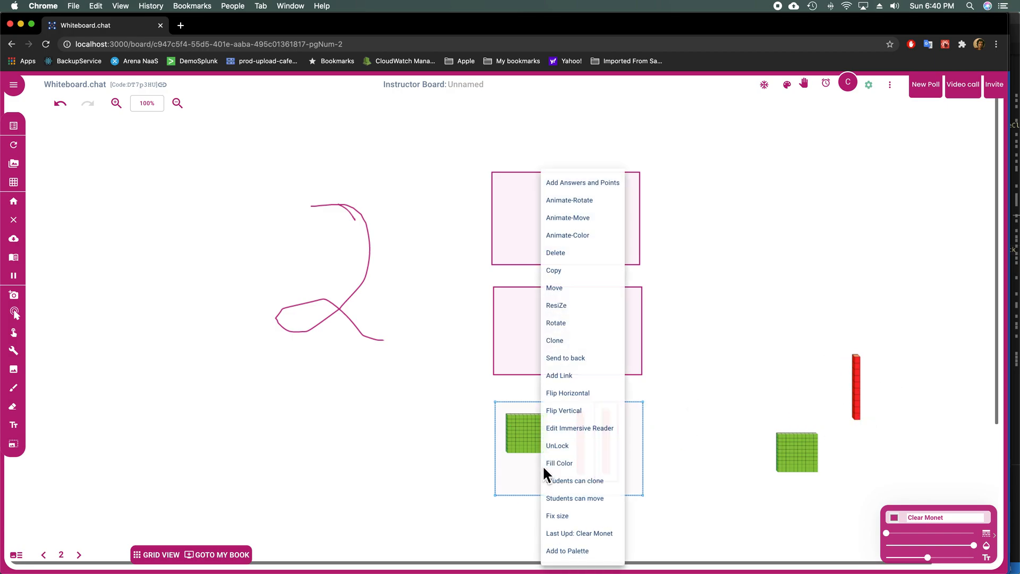
left_click(587, 187)
left_click(584, 371)
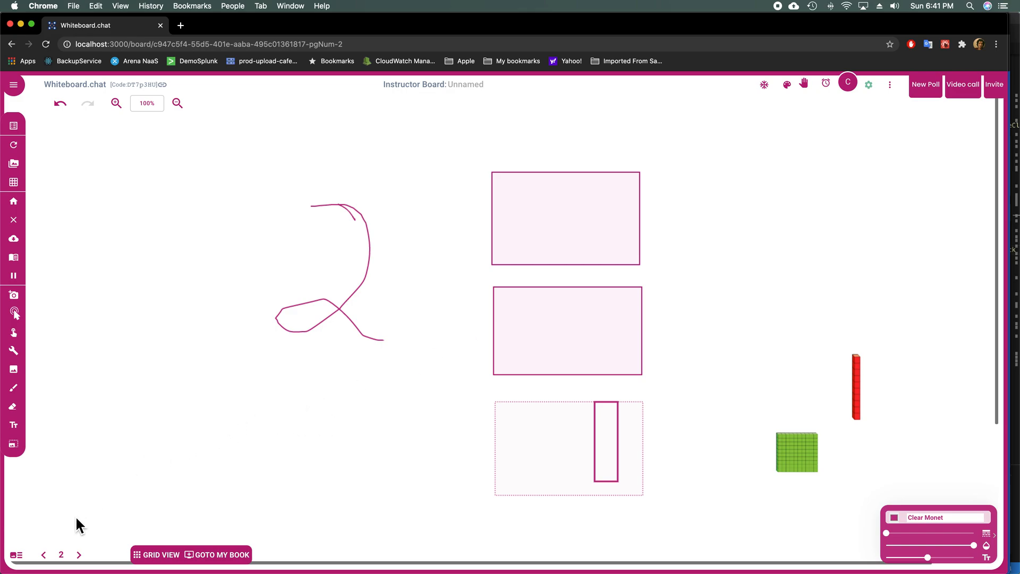
left_click(78, 554)
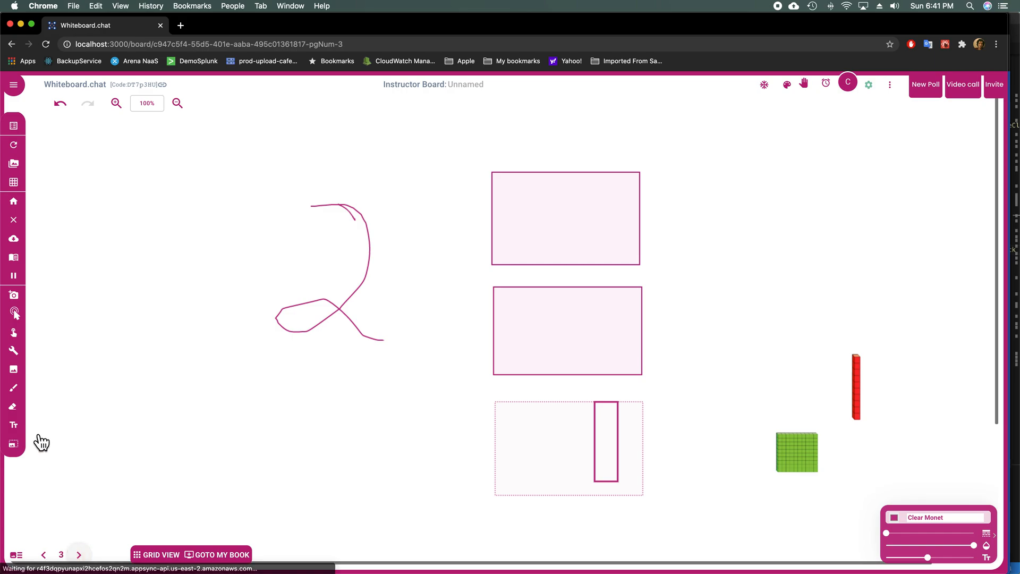
Step: Type 'You have escaped! good job!' mid-page on page 3, then show the page thumbnails
left_click(23, 425)
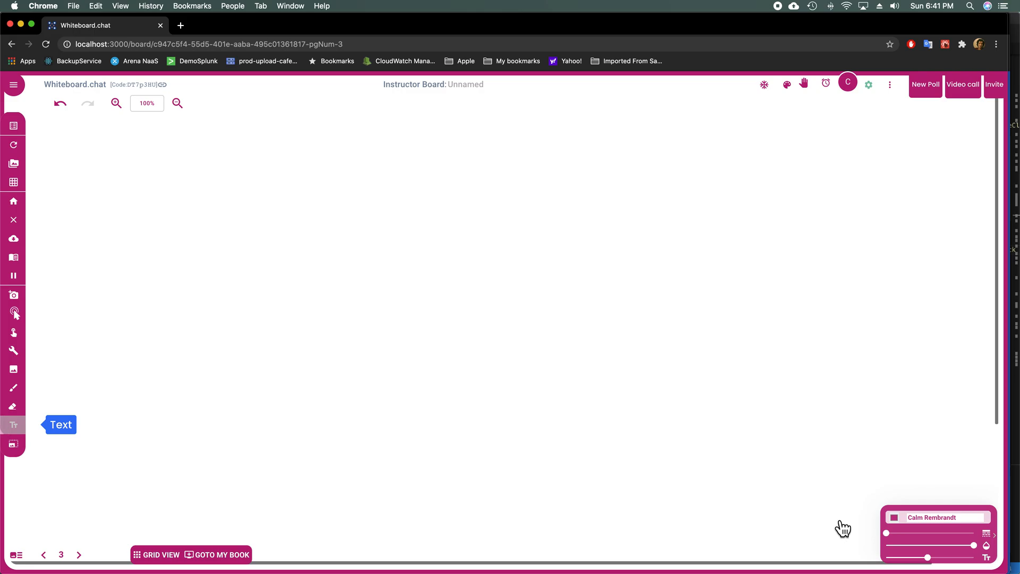
left_click(307, 272)
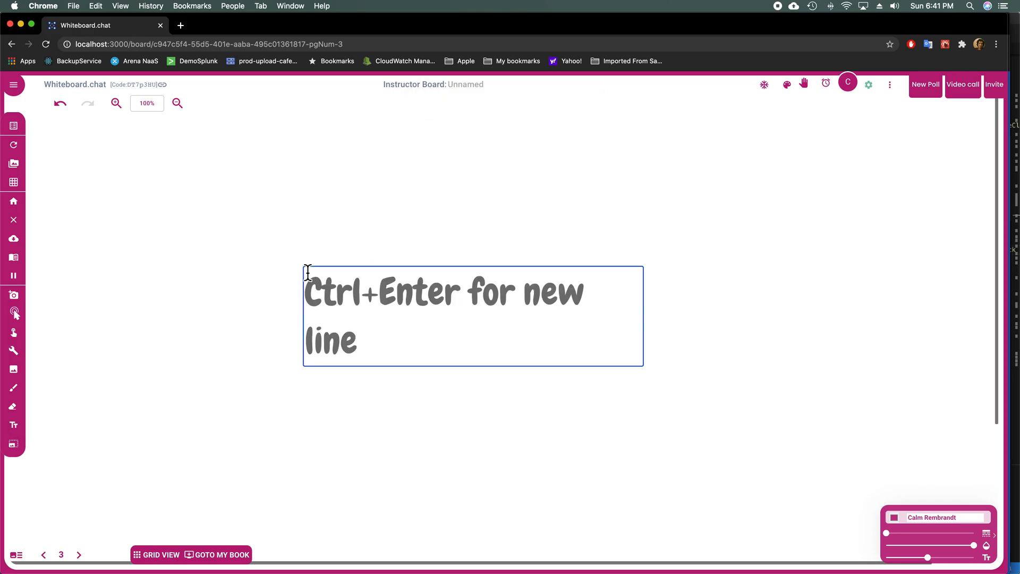
type("You have esca")
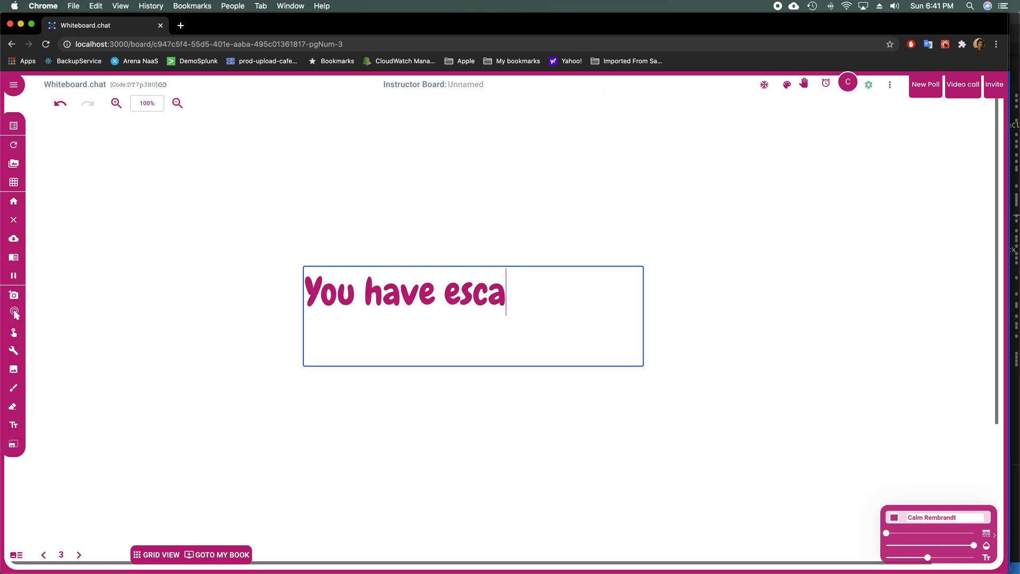
type("ped! goog")
key("BackSpace")
type("d bjo!")
key("BackSpace")
key("BackSpace")
key("BackSpace")
key("BackSpace")
type("job!")
left_click(292, 296)
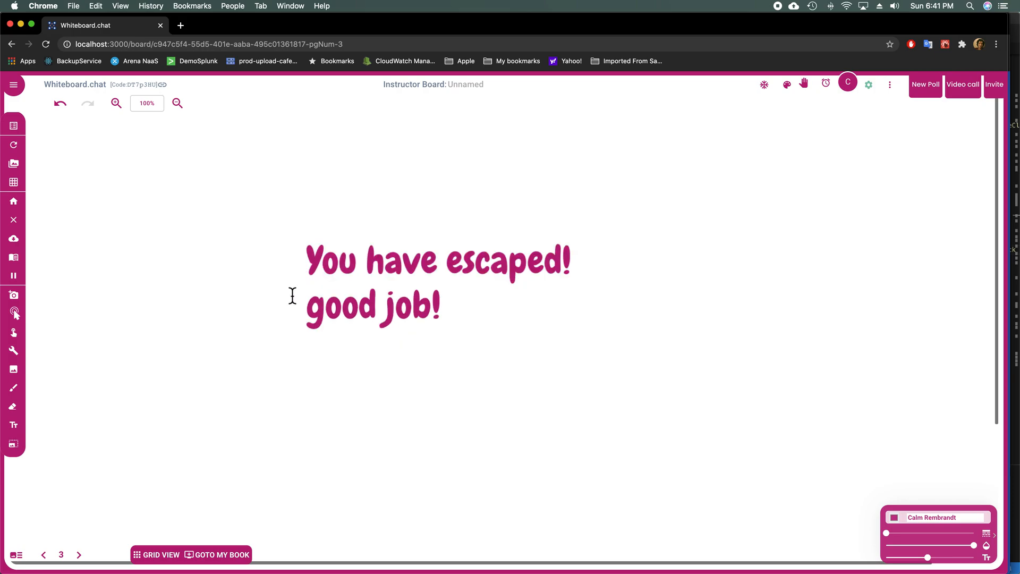
left_click(17, 554)
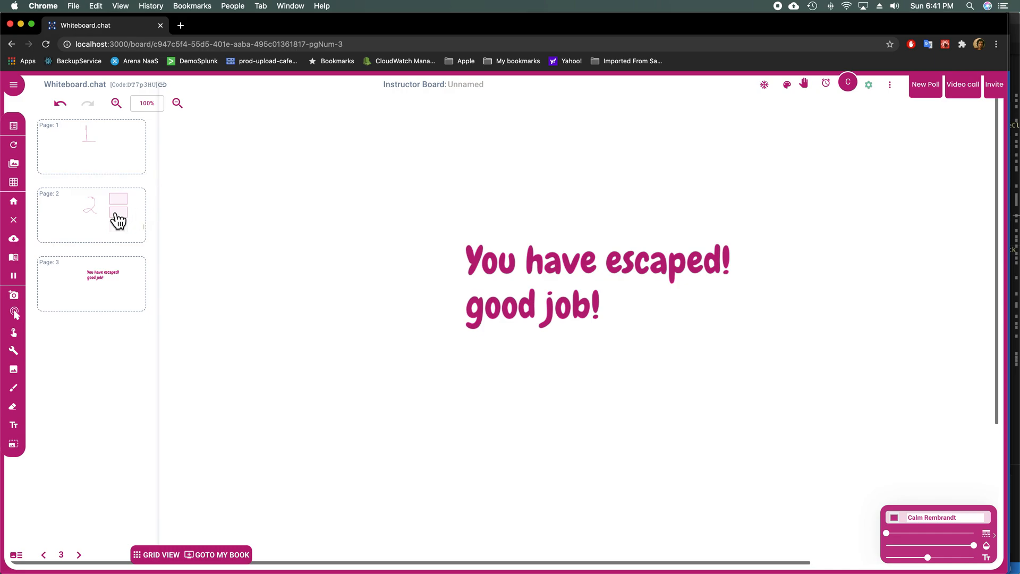
Step: Add and save a password condition on the Page 2 thumbnail
right_click(93, 201)
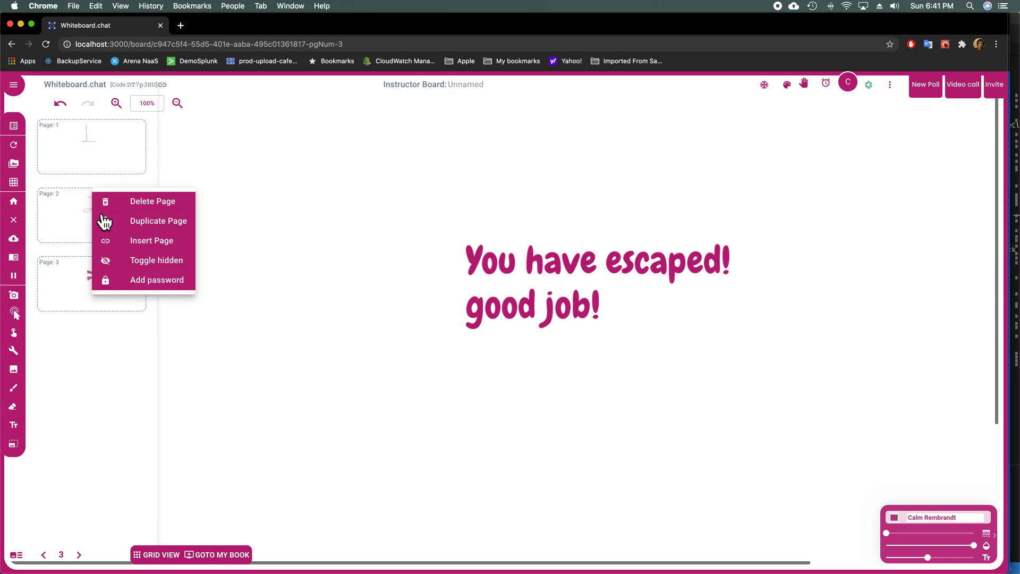
left_click(122, 282)
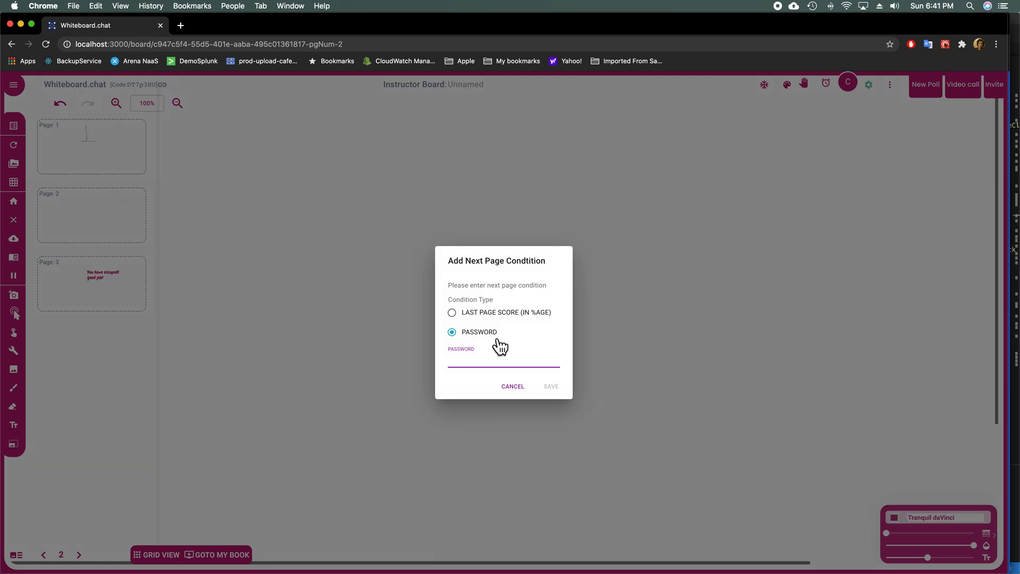
type("password")
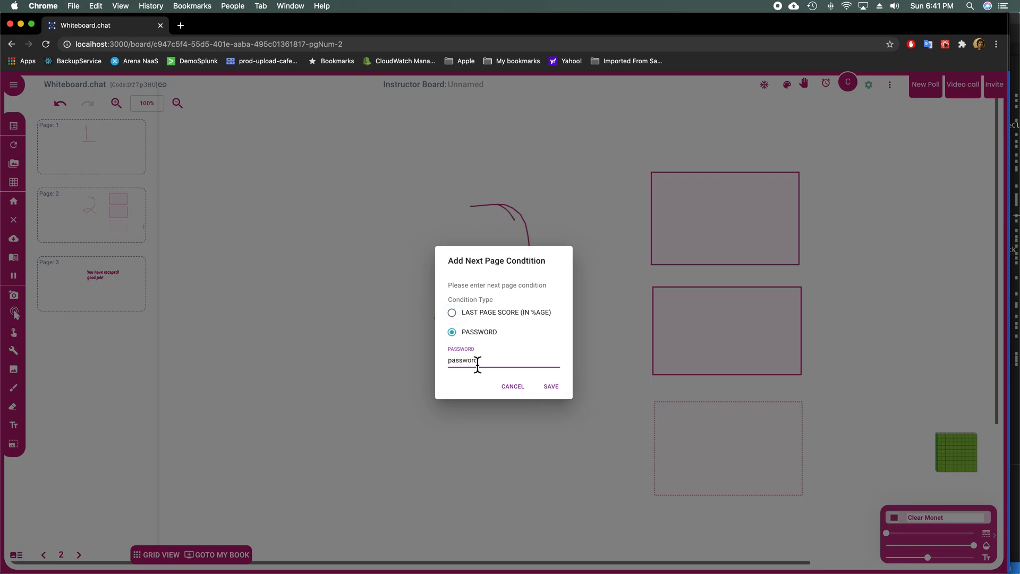
left_click(550, 387)
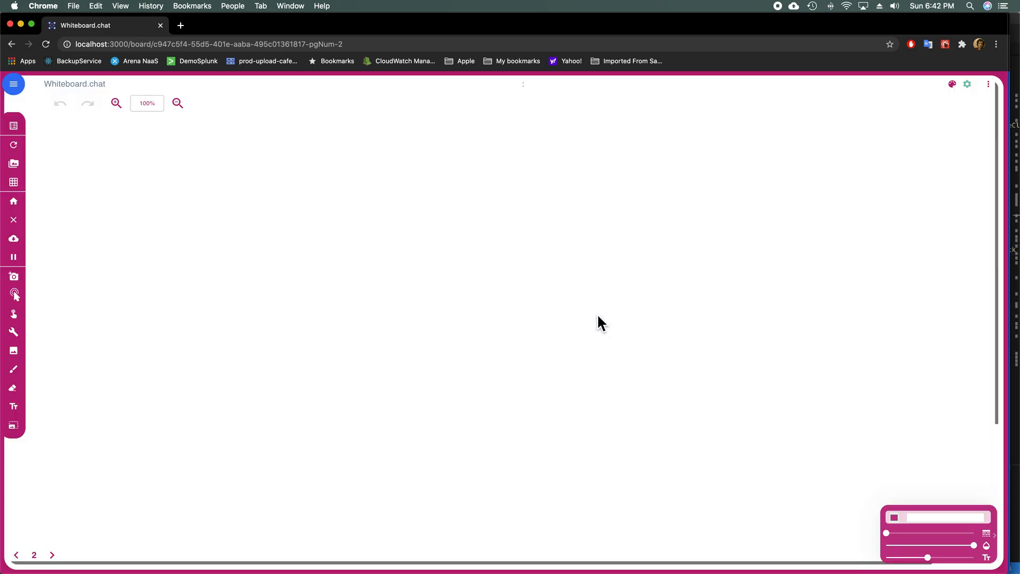
Step: Dismiss both 'Cannot go to this page yet' alerts to return to page 1
left_click(597, 105)
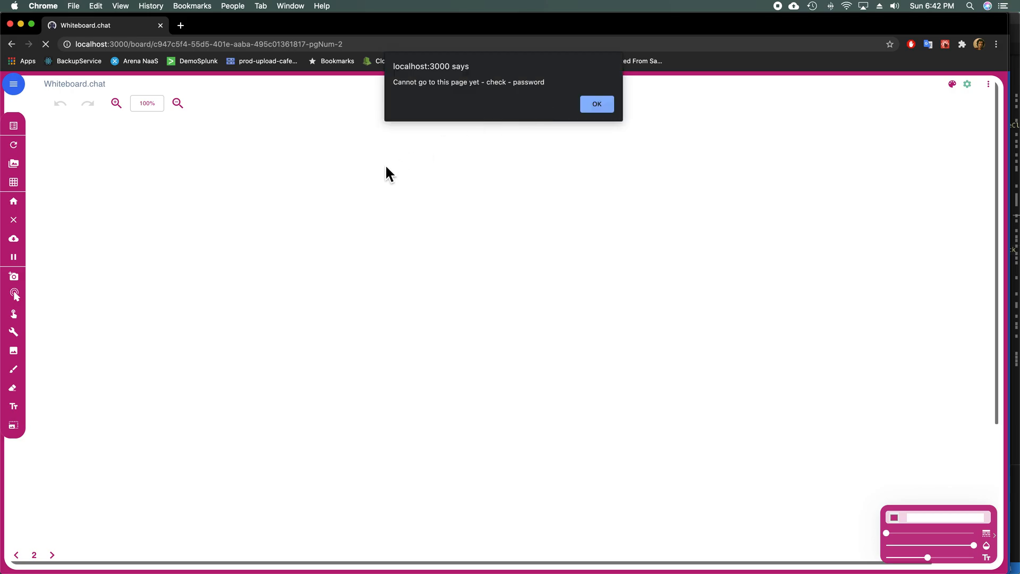
left_click(597, 104)
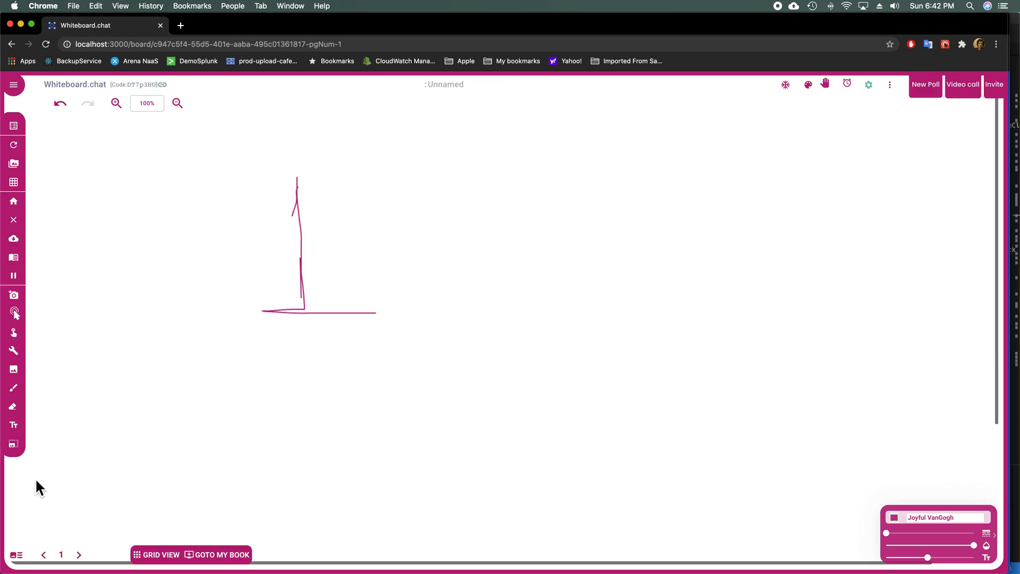
Step: Give page 3 a LAST PAGE SCORE (IN %AGE) condition of 60 and save it
left_click(17, 555)
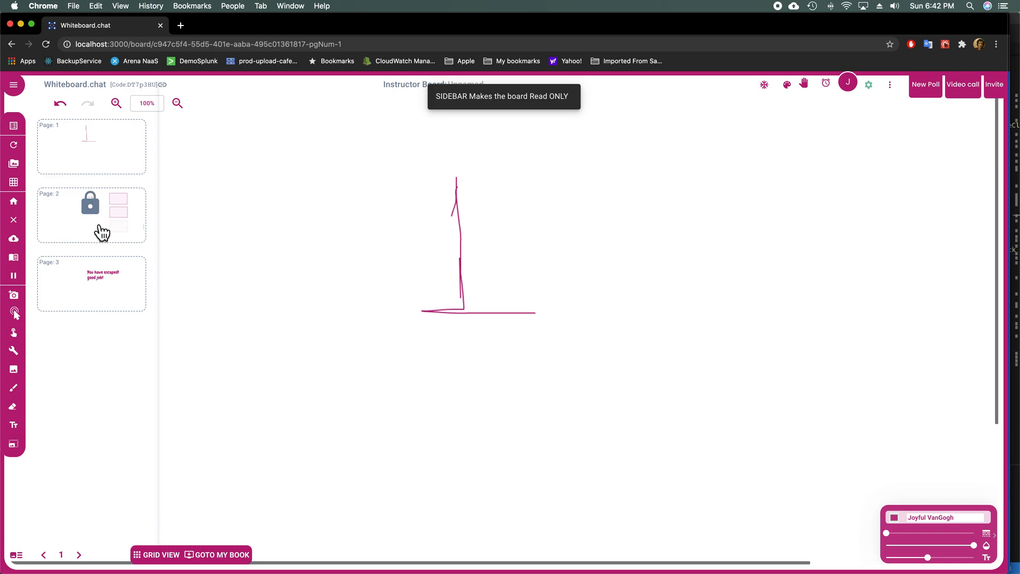
right_click(91, 280)
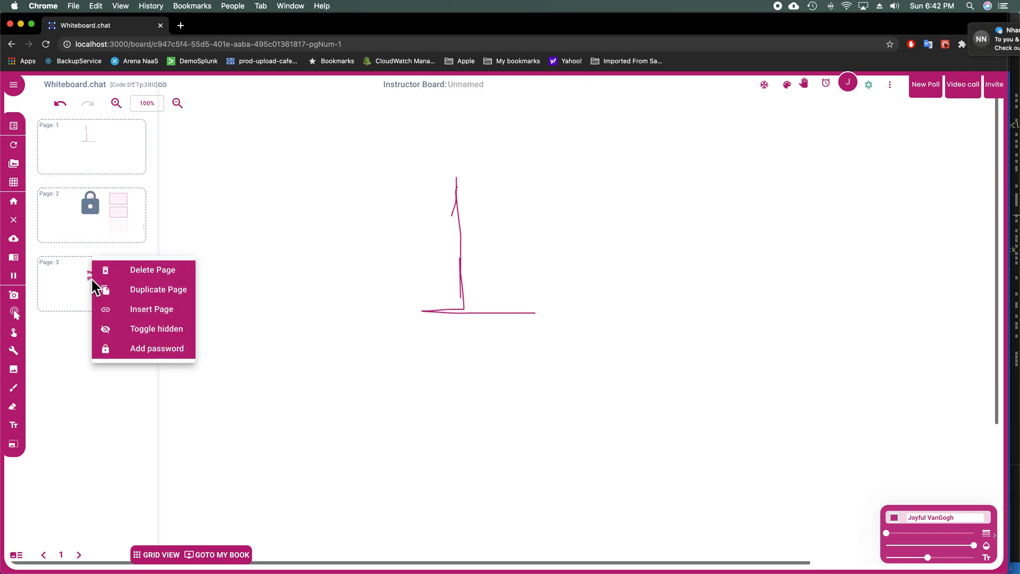
left_click(133, 350)
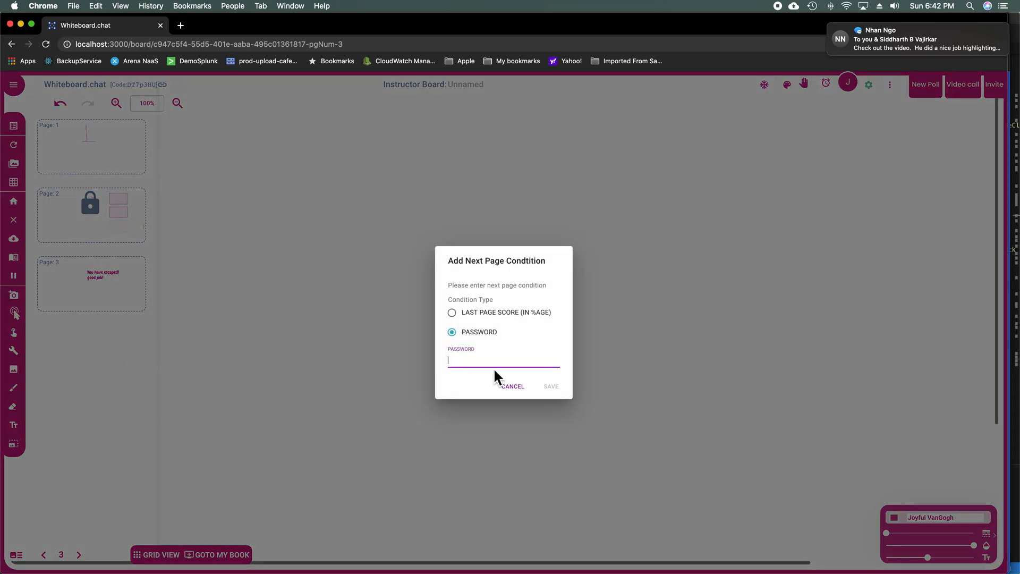
left_click(495, 304)
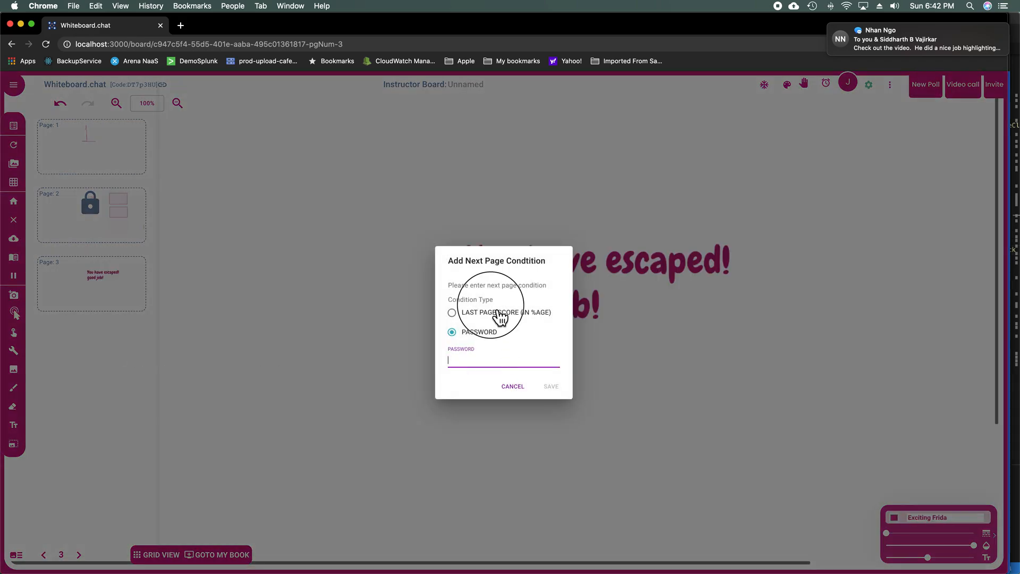
left_click(459, 312)
left_click(450, 312)
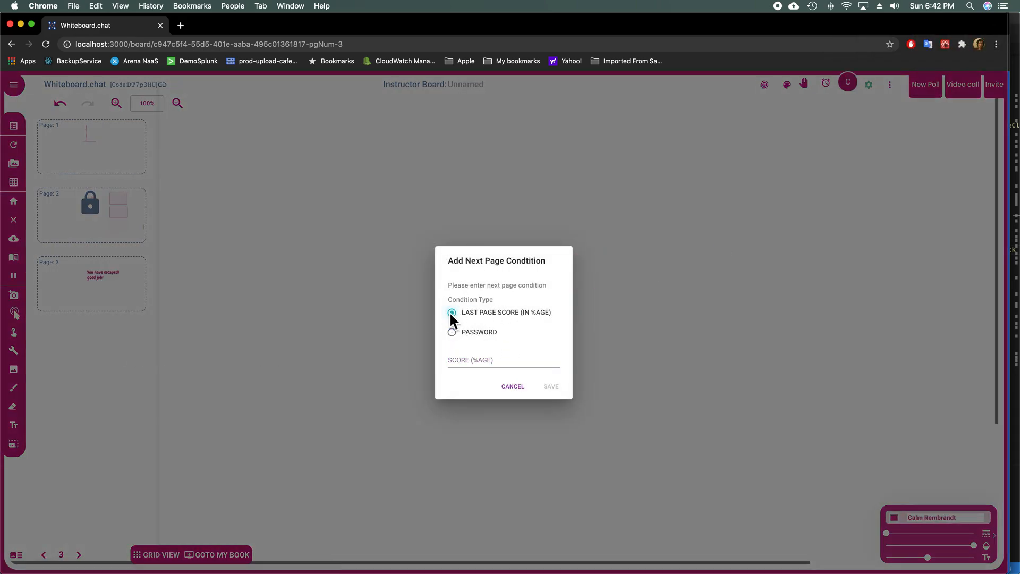
left_click(464, 359)
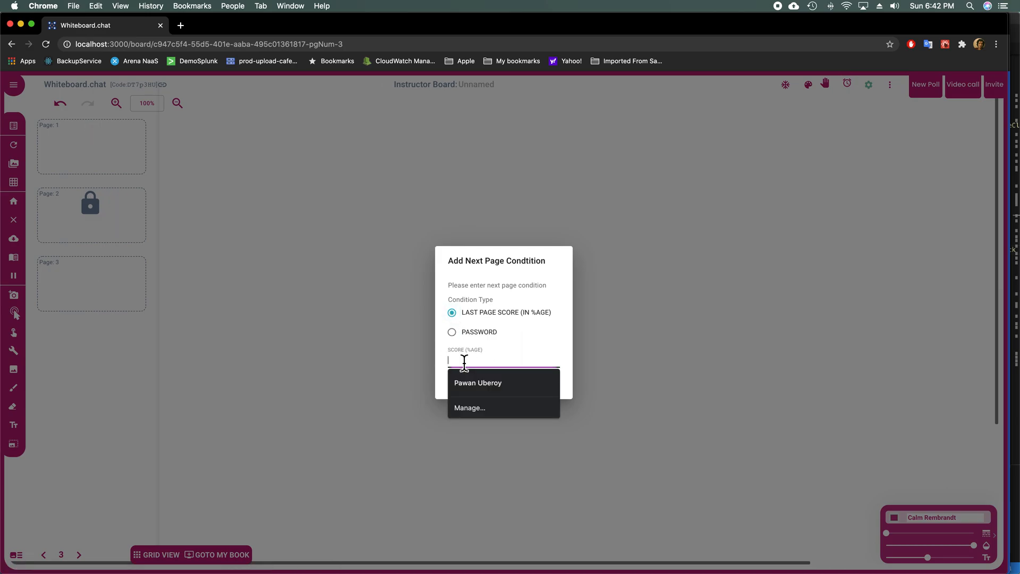
type("60")
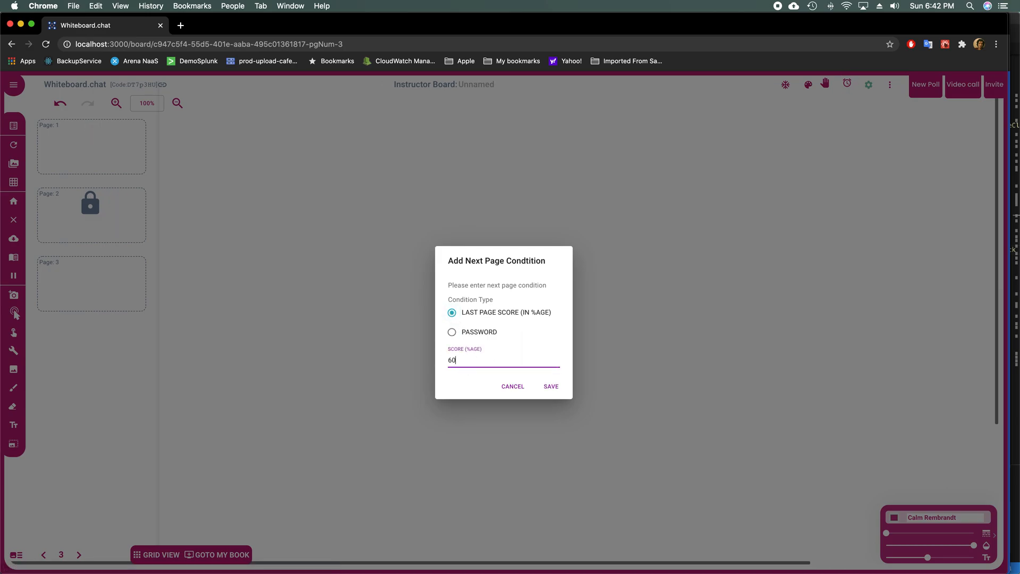
left_click(551, 393)
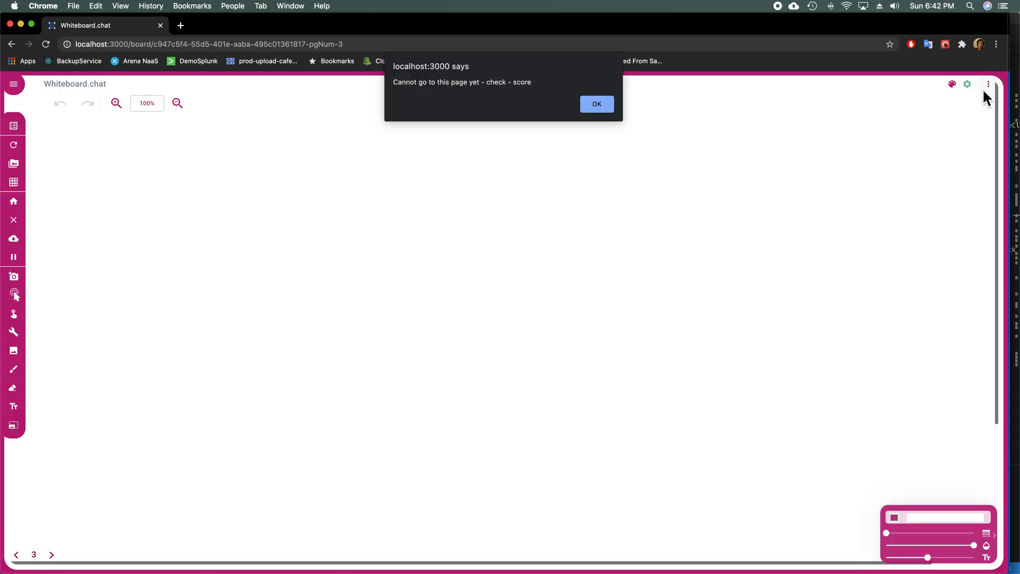
Step: Dismiss the alerts and Invite dialog, show the locked page list, then switch to the incognito window
left_click(608, 104)
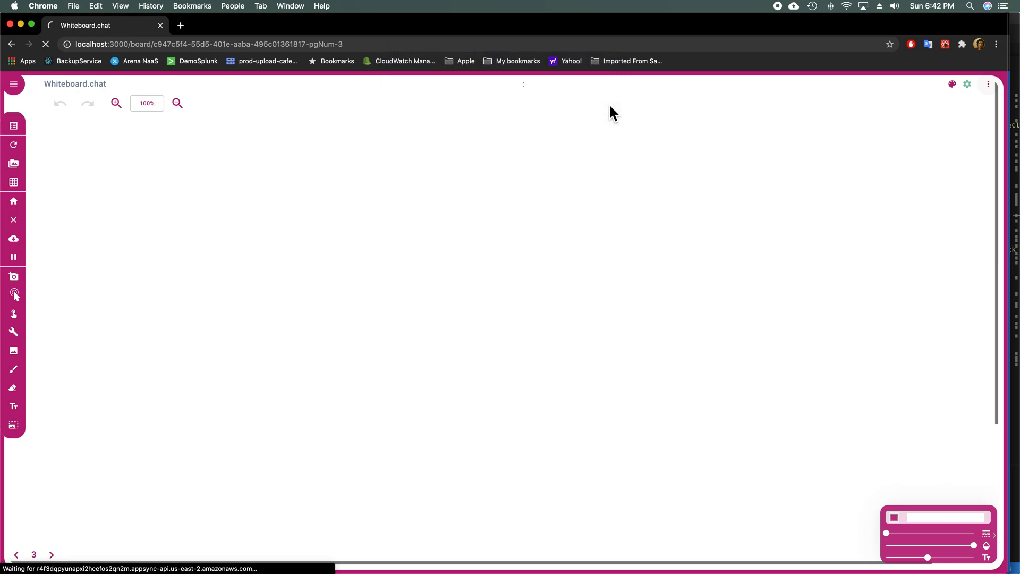
left_click(609, 105)
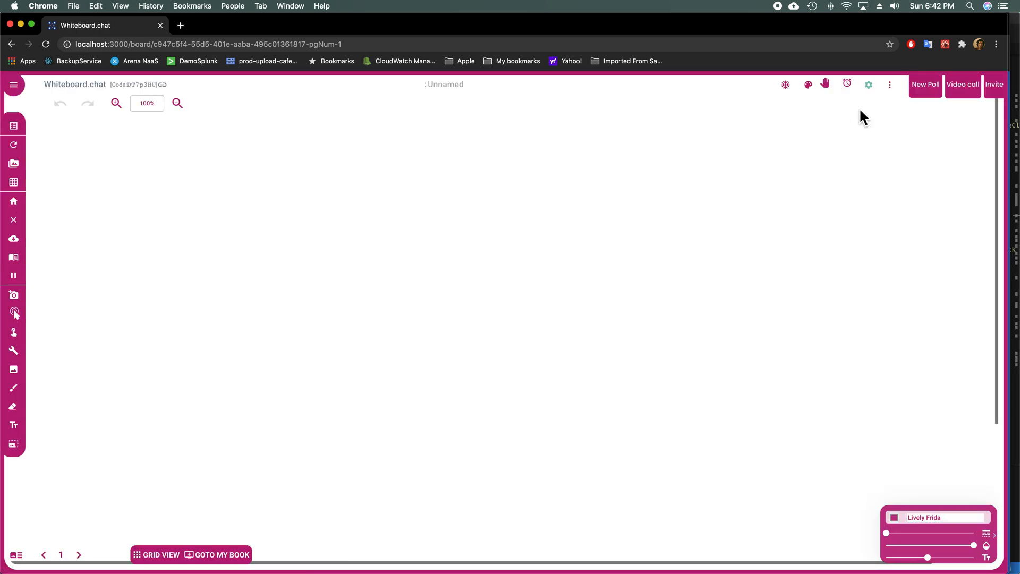
left_click(995, 95)
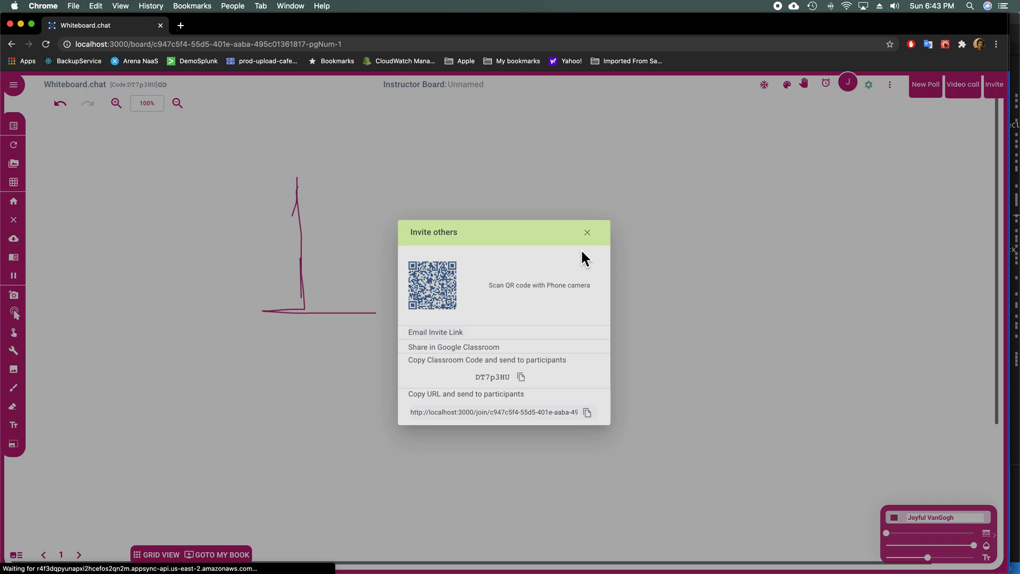
left_click(586, 231)
left_click(587, 226)
left_click(26, 556)
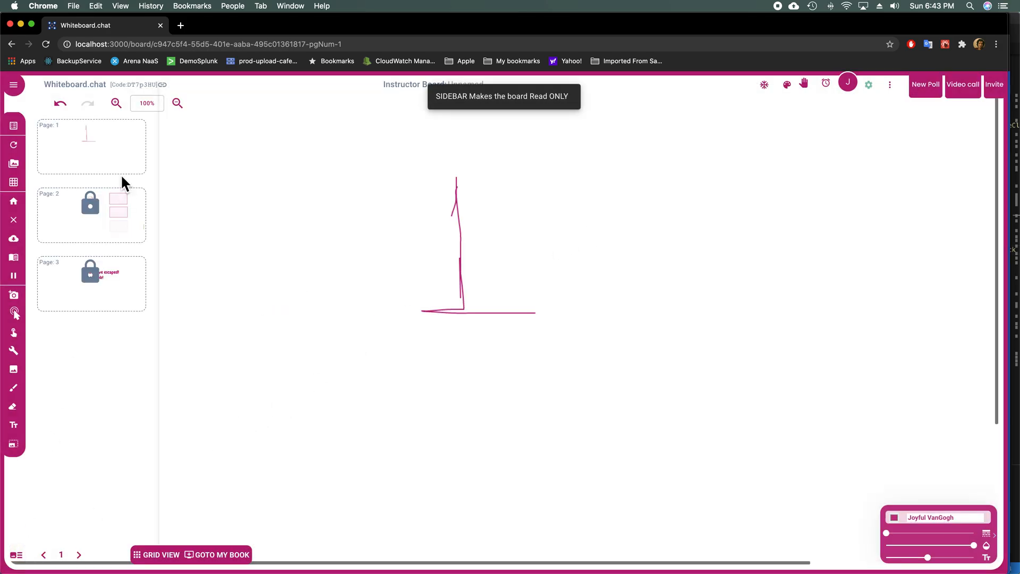
key("super+grave")
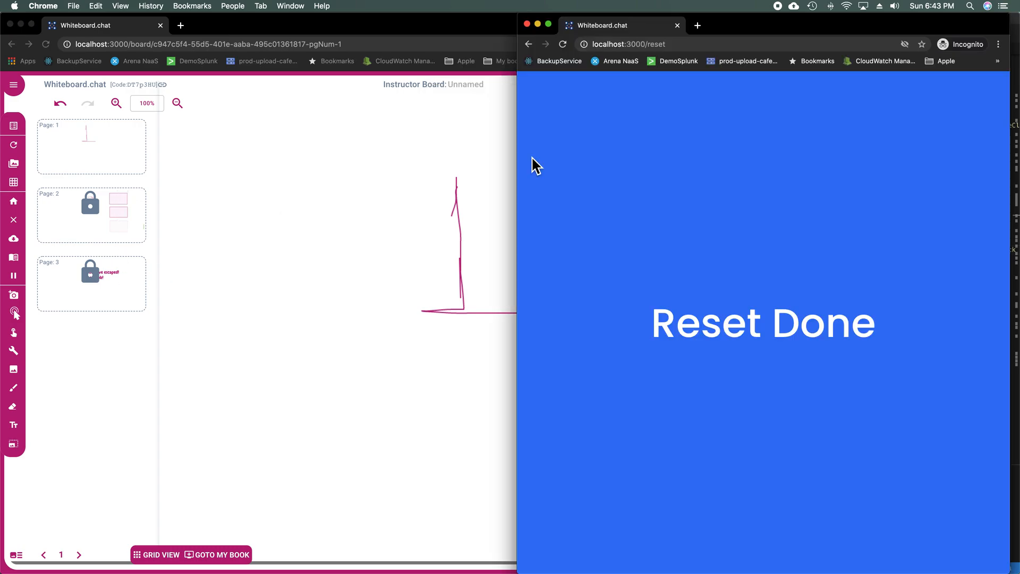
Step: Widen the incognito window, load the pasted join link and join under the student name 'Stude'
left_click(212, 133)
left_click_drag(218, 138, 91, 152)
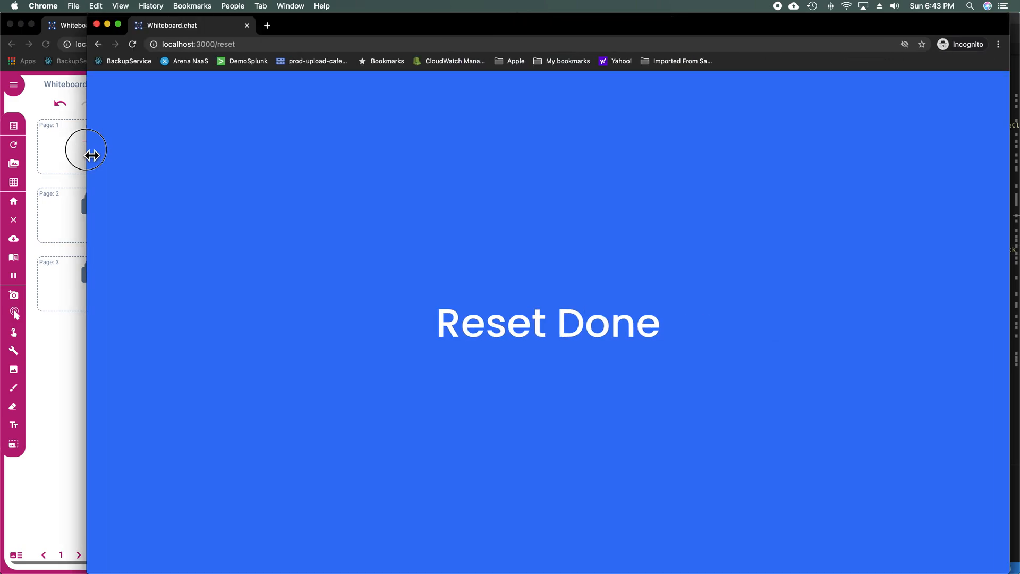
left_click(228, 44)
type("localhost:3000/join/6e53b214-c7a3-43bc-811d-dd0eb8ef8ea2-pgNum-1")
key("Return")
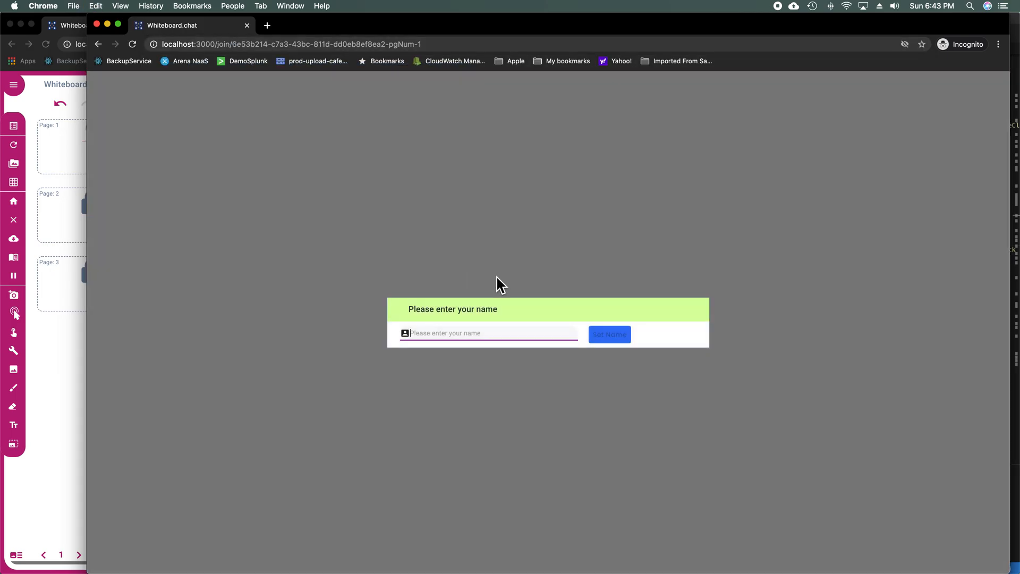
type("Student")
key("Return")
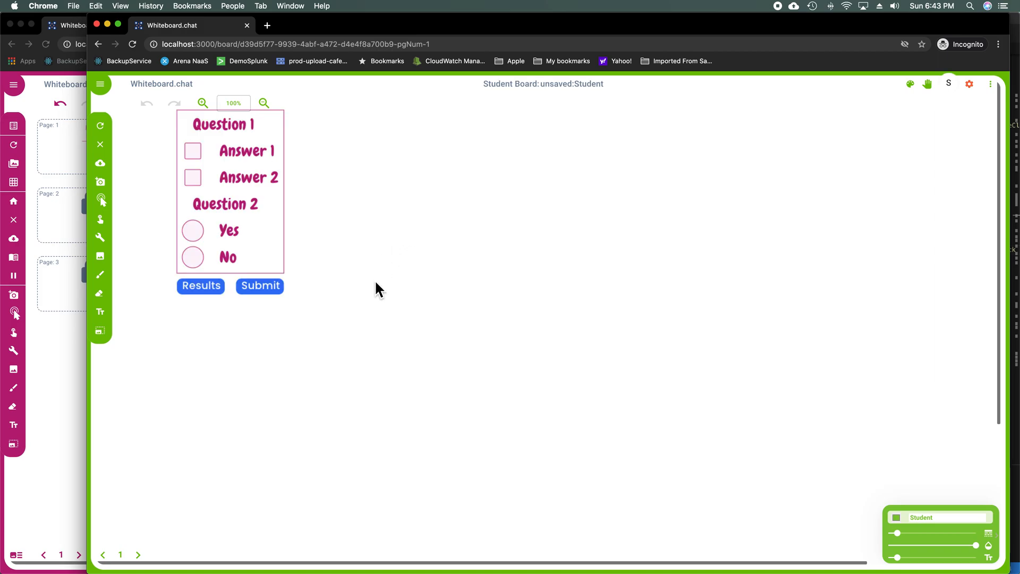
Step: Page through to page 3, then load localhost:3000/reset to clear the student session
left_click(144, 566)
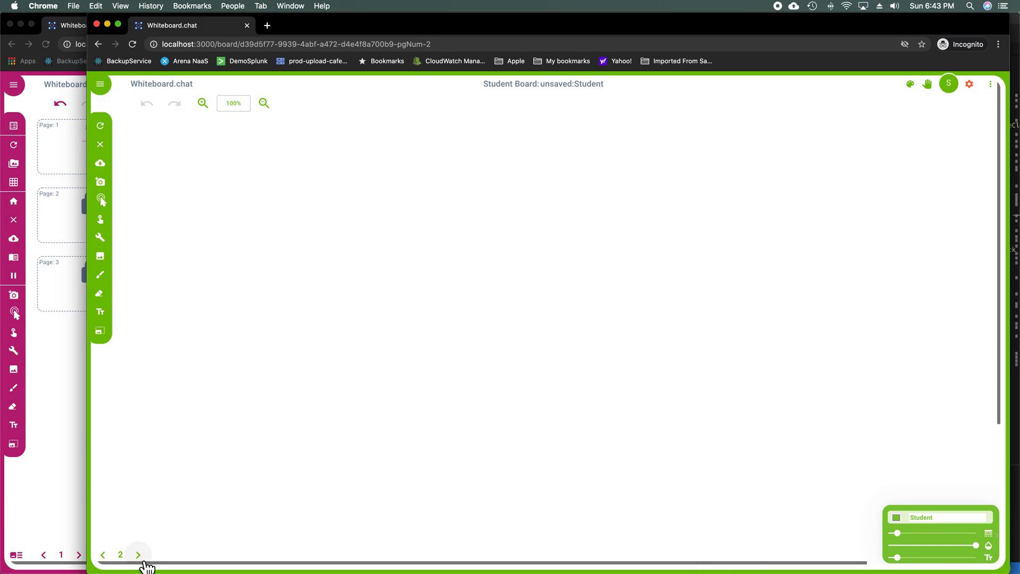
left_click(145, 566)
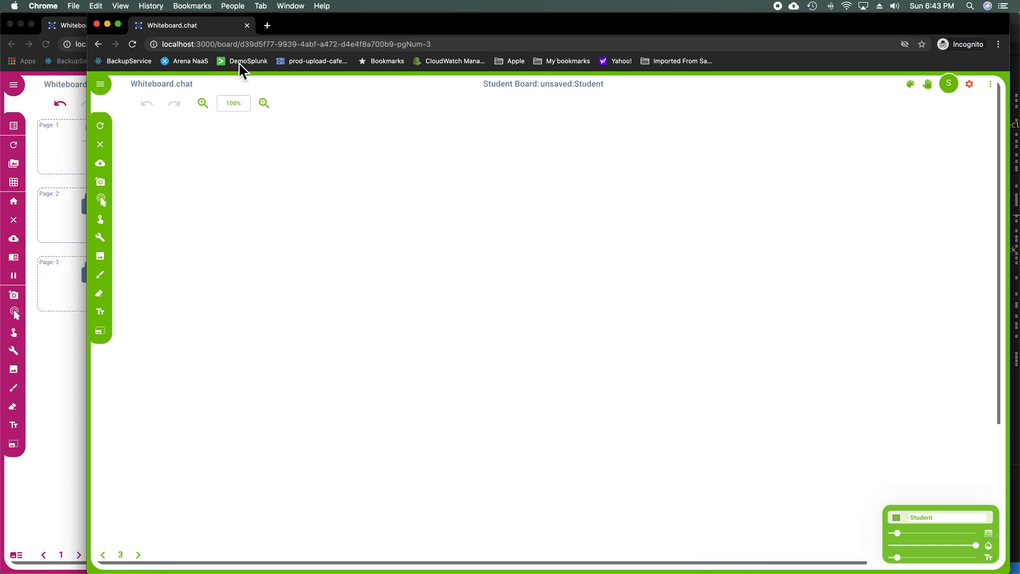
left_click(220, 45)
type("localhost:3000/reset")
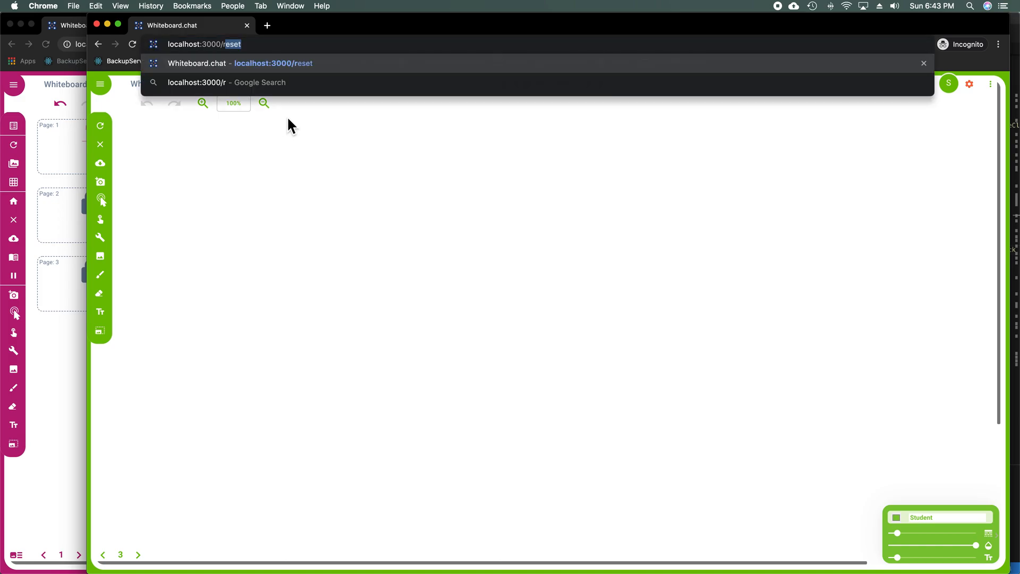
key("Return")
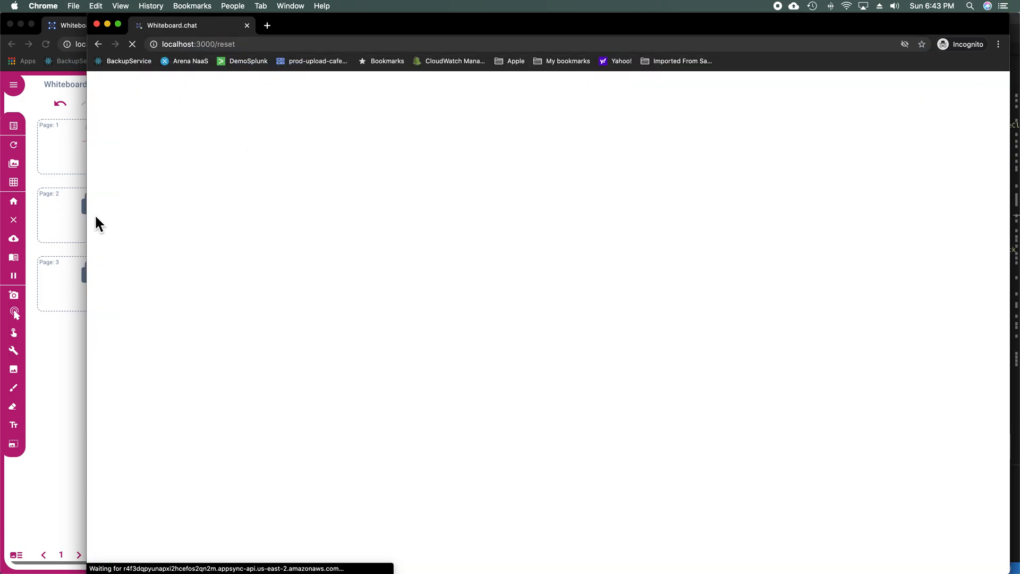
Step: Copy the instructor board's join URL from its Invite dialog
left_click(61, 228)
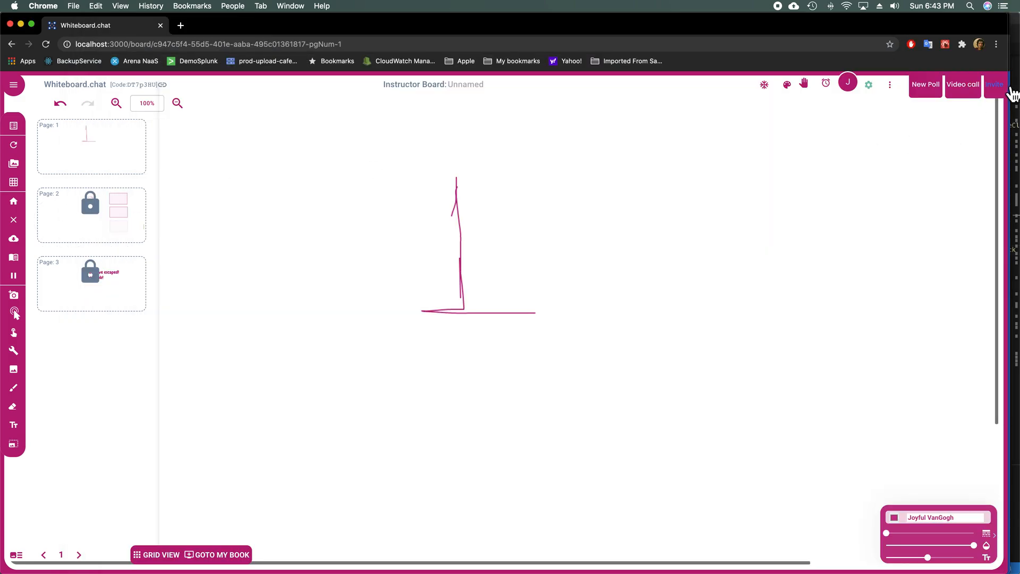
left_click(992, 85)
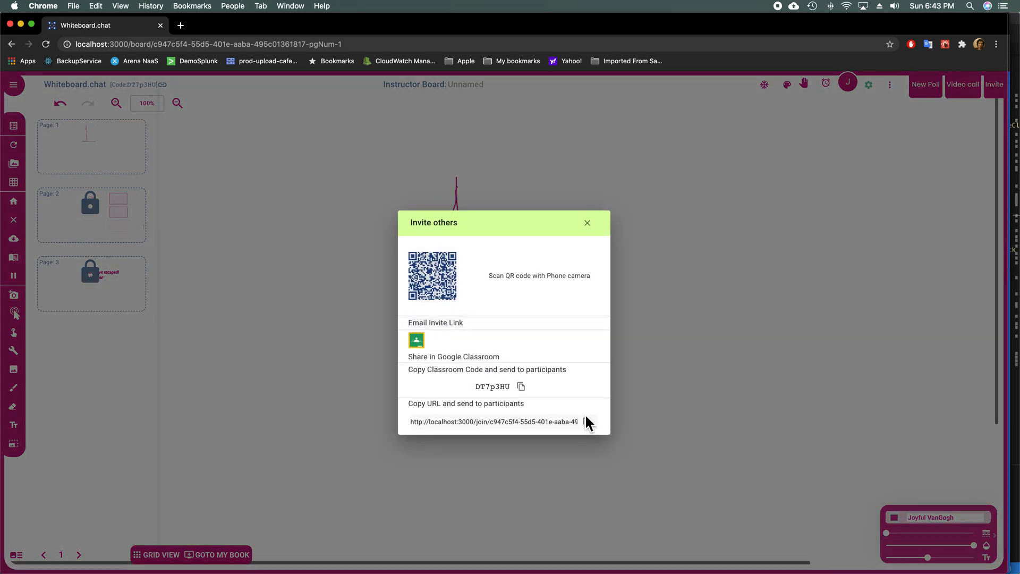
left_click(589, 424)
key("super+grave")
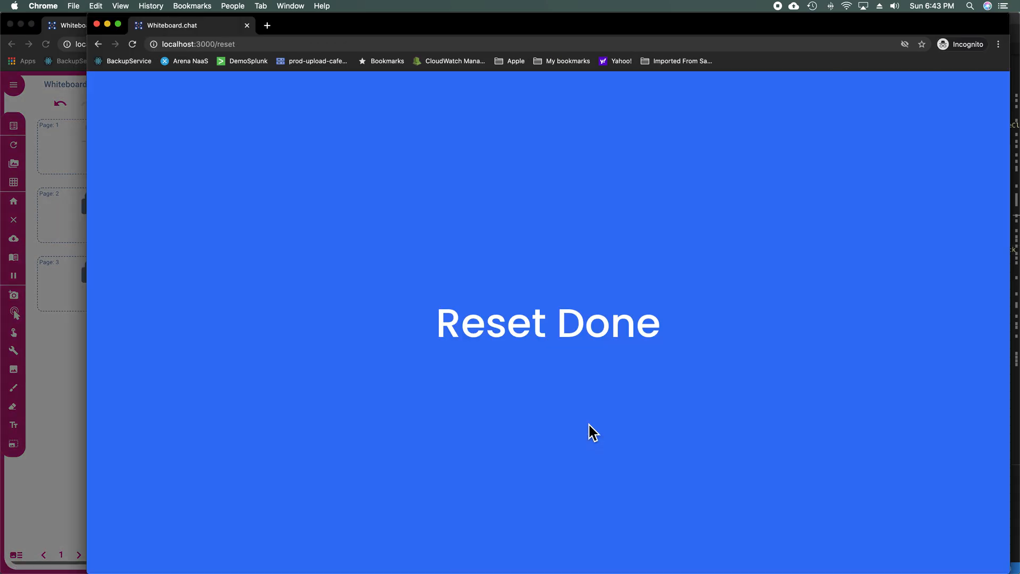
Step: Load the copied join URL in the incognito window and join as student 'Nstu'
left_click(233, 47)
type("http://localhost:3000/join/c947c5f4-55d5-401e-aaba-495c01361817-pgNum-1")
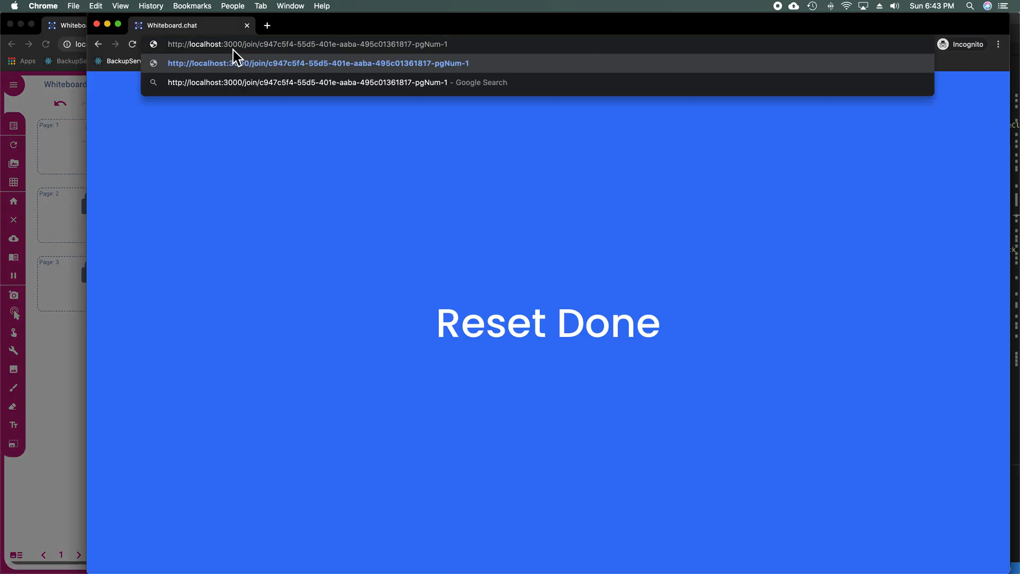
key("Return")
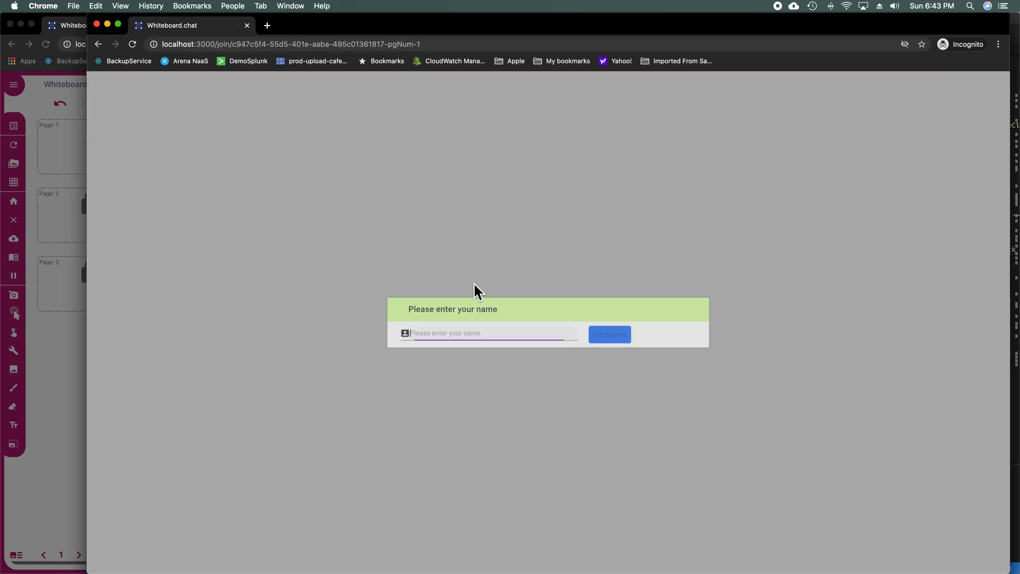
type("Nstudent")
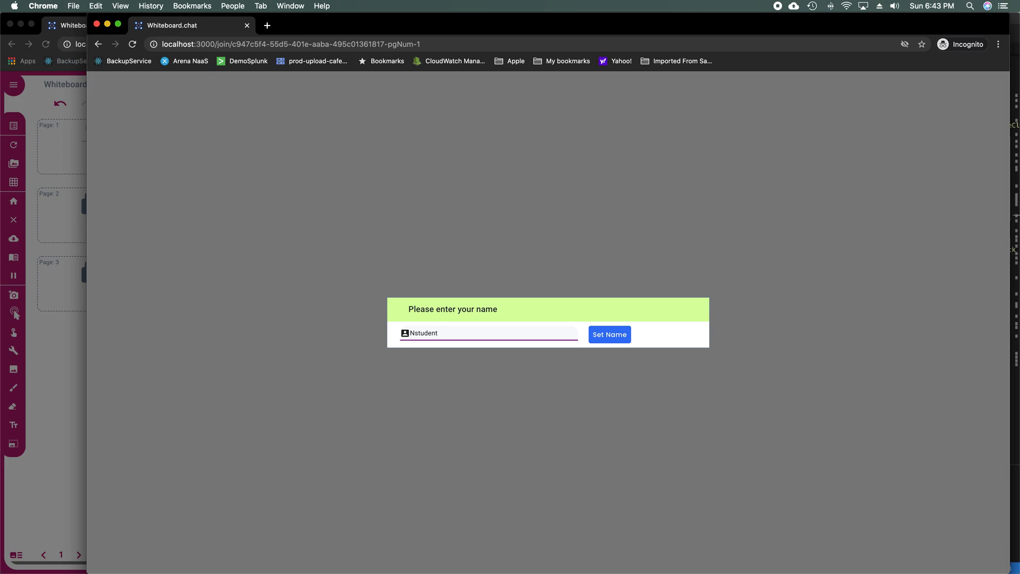
key("Return")
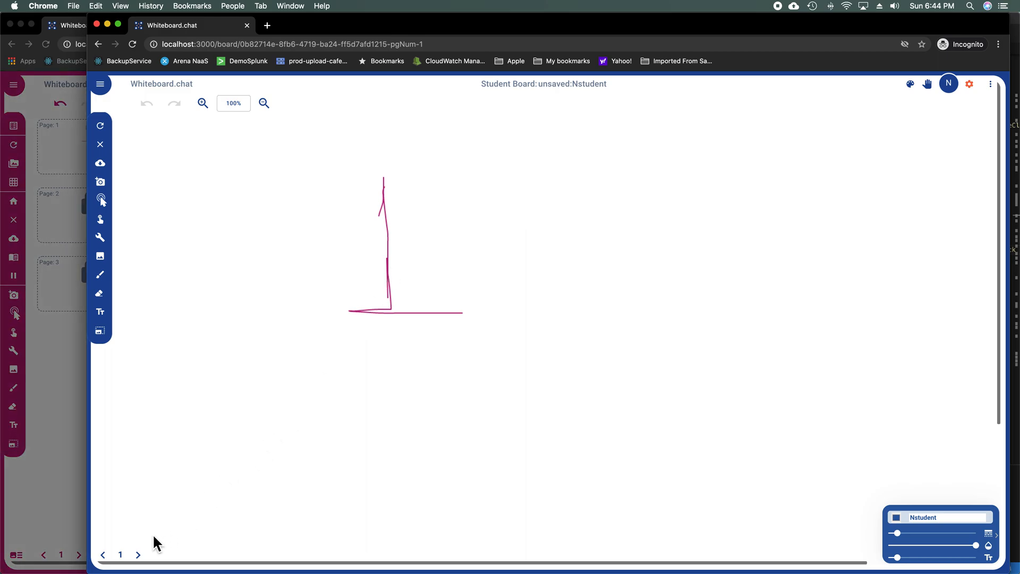
Step: Reopen the next-page password prompt after closing it once, and submit the password to unlock page 2
left_click(149, 557)
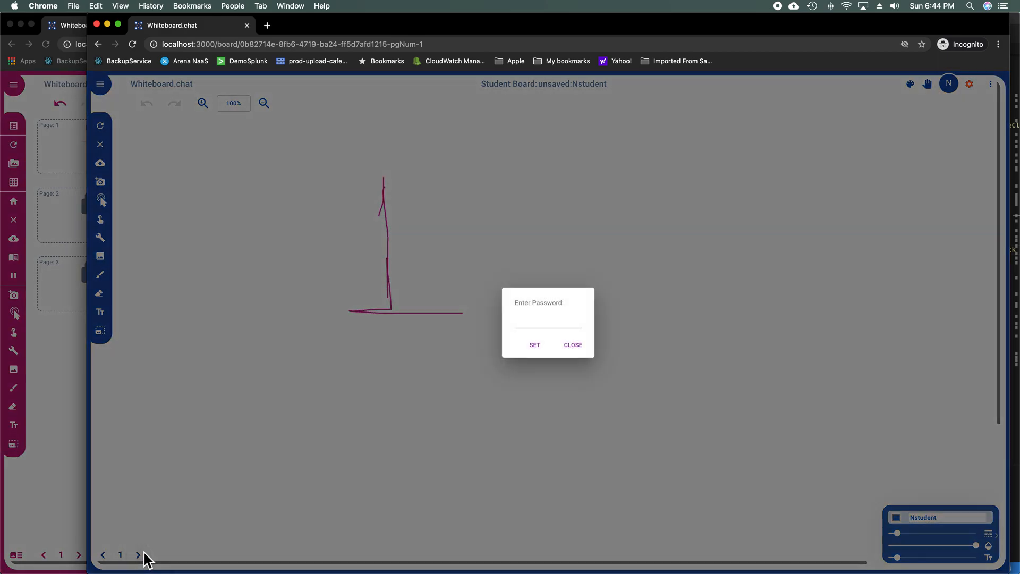
left_click(533, 321)
left_click(588, 351)
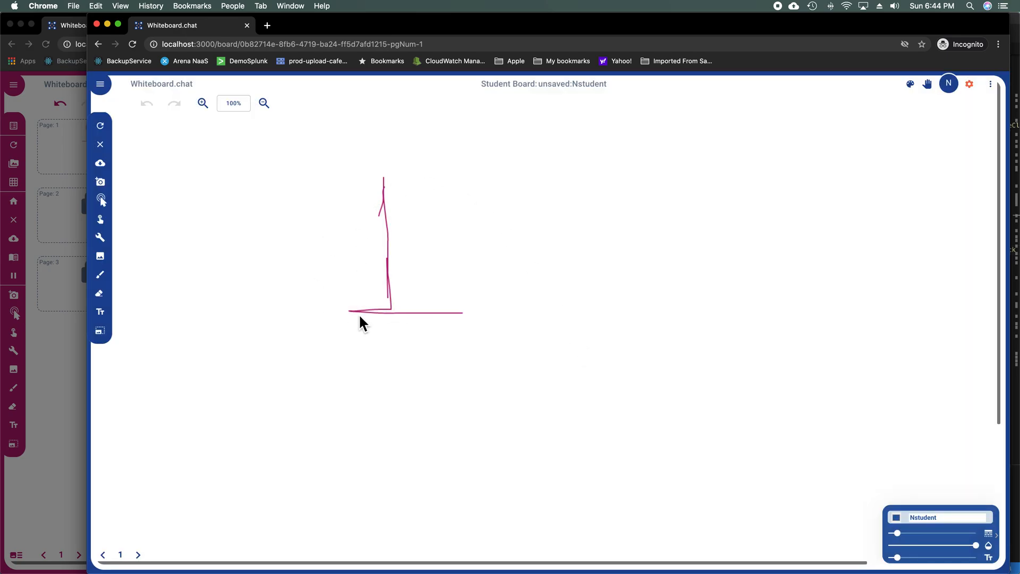
left_click(142, 556)
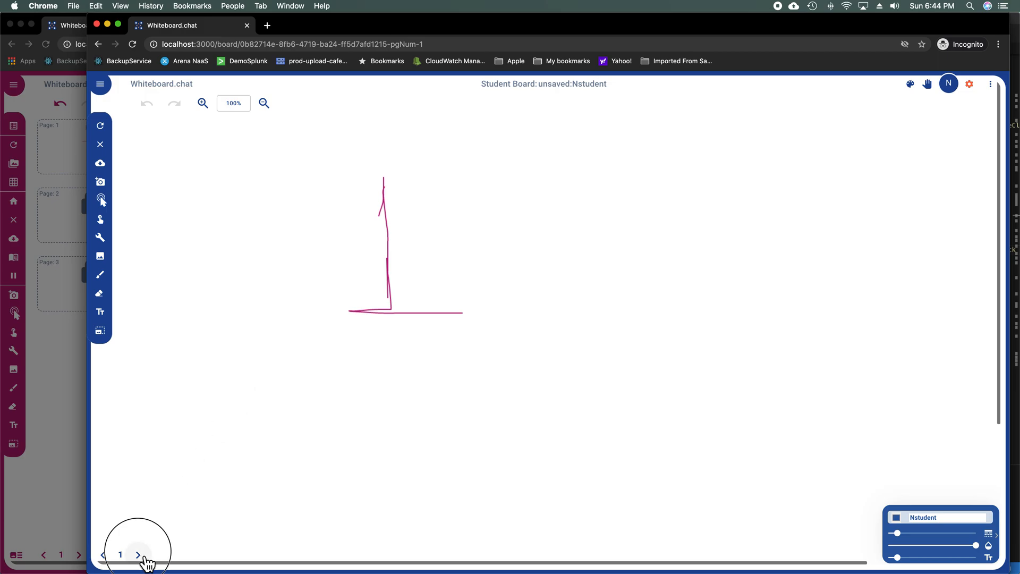
left_click(537, 319)
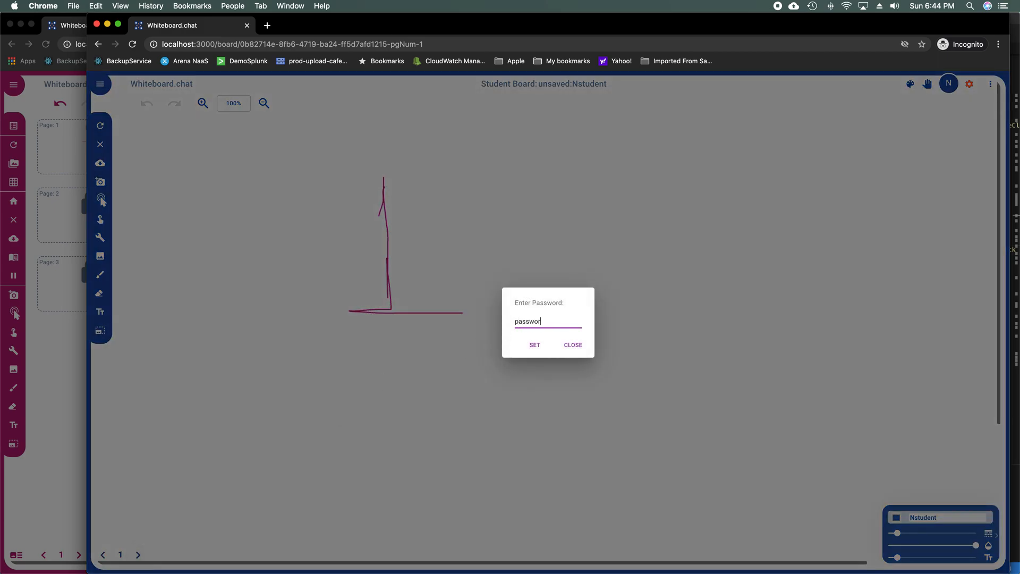
left_click(545, 351)
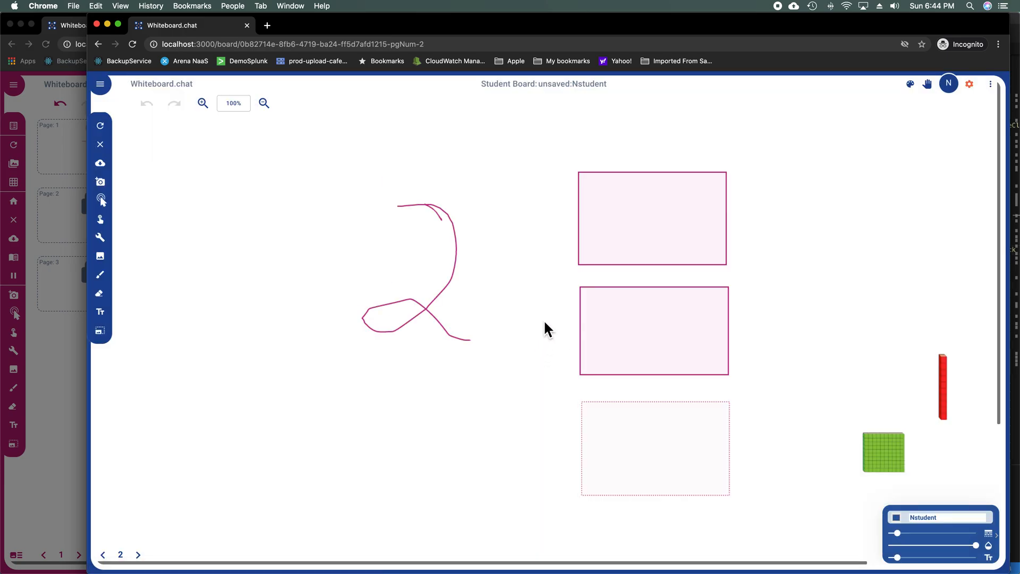
Step: Type abc in the top answer box and dea in the middle box, then return to the instructor window
left_click(623, 234)
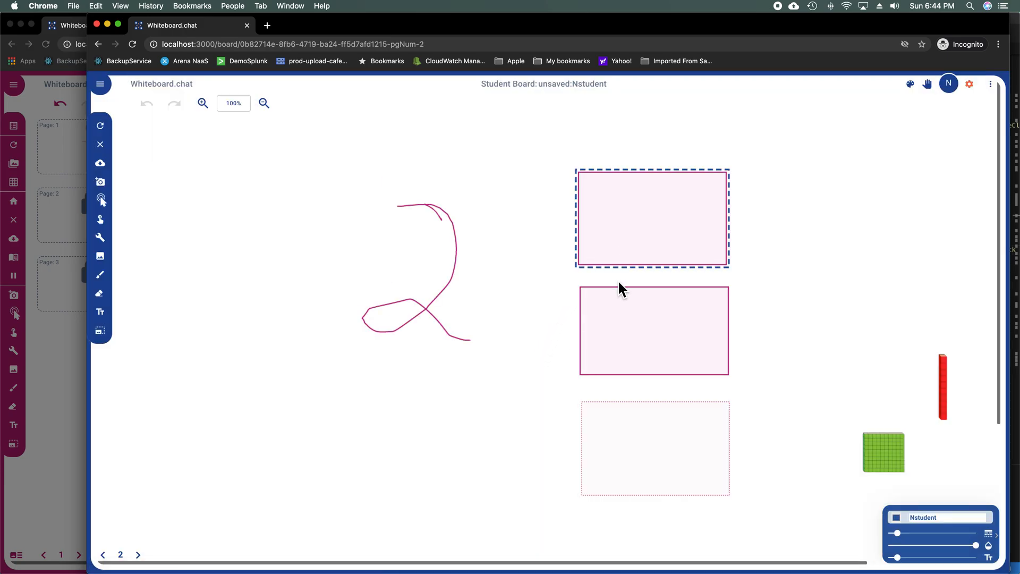
double_click(615, 244)
type("abc")
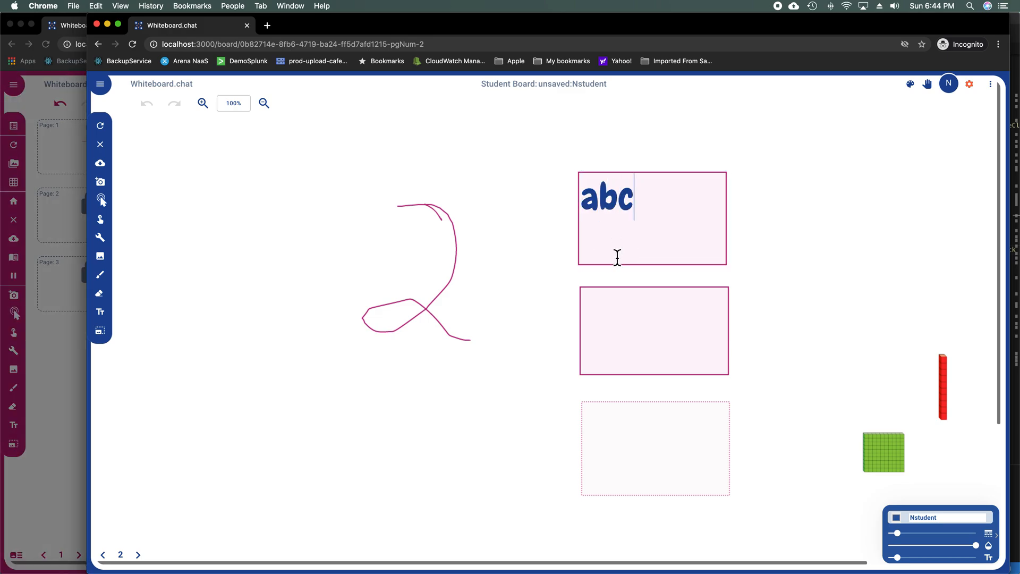
left_click(614, 310)
type("de")
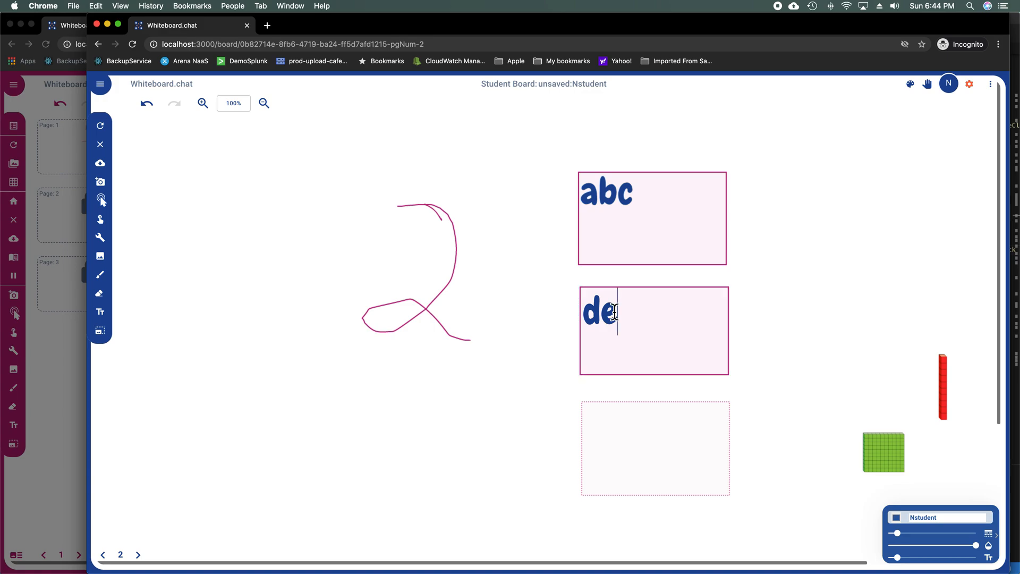
type("a")
left_click(773, 406)
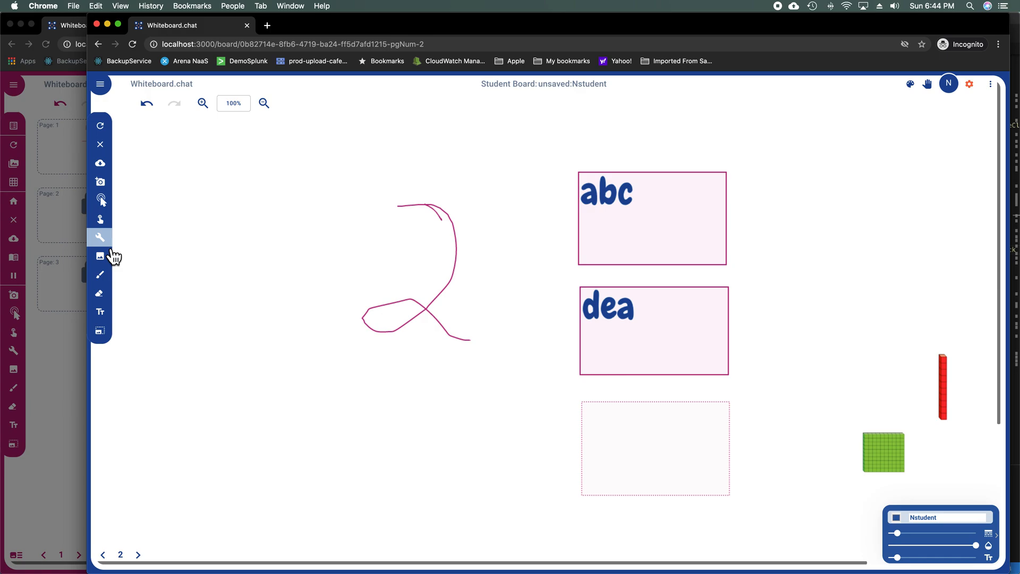
left_click(56, 245)
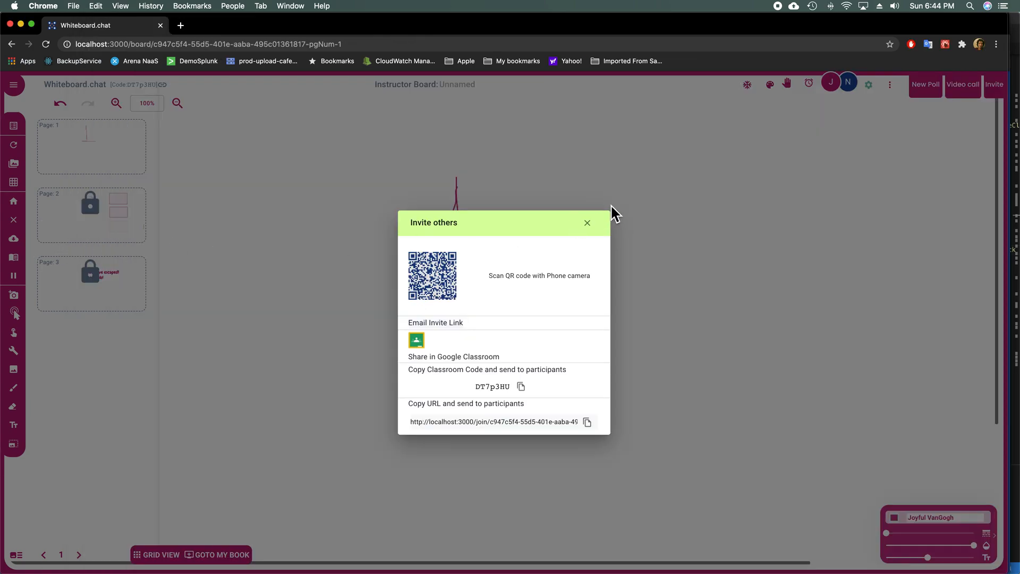
Step: Close the Invite panel and go to page 2 of the instructor board, hiding the page thumbnails
left_click(588, 223)
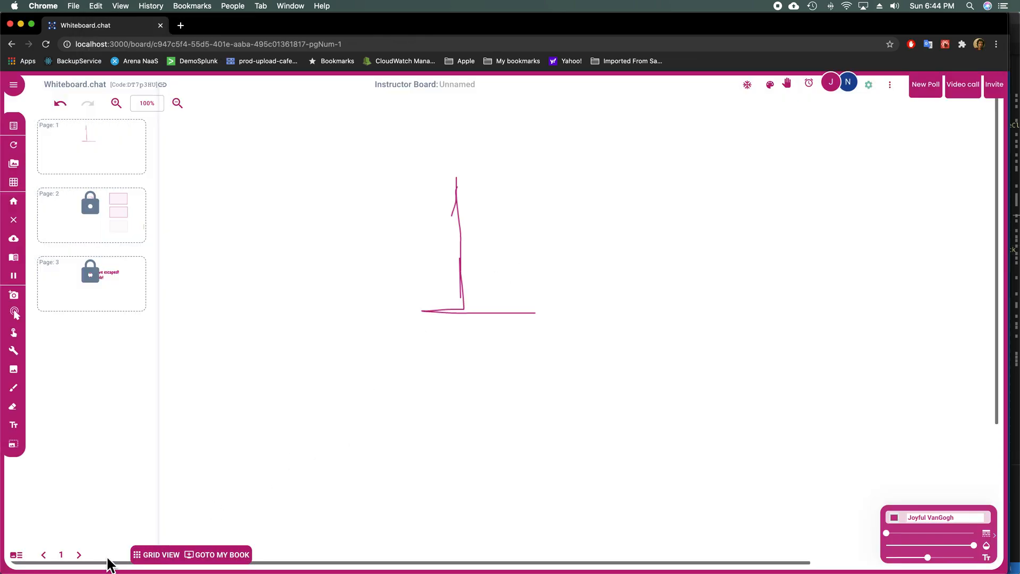
left_click(78, 554)
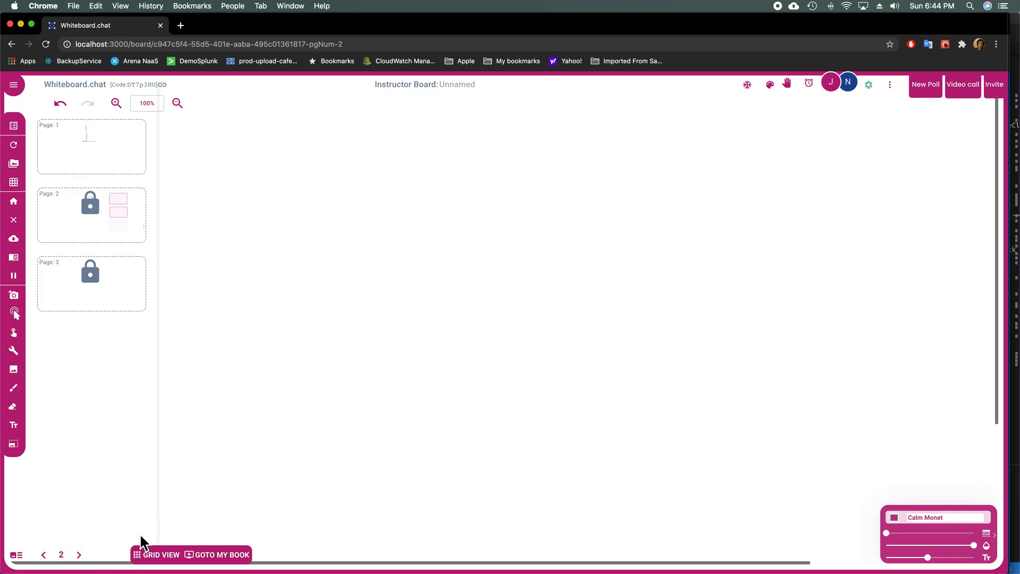
left_click(18, 556)
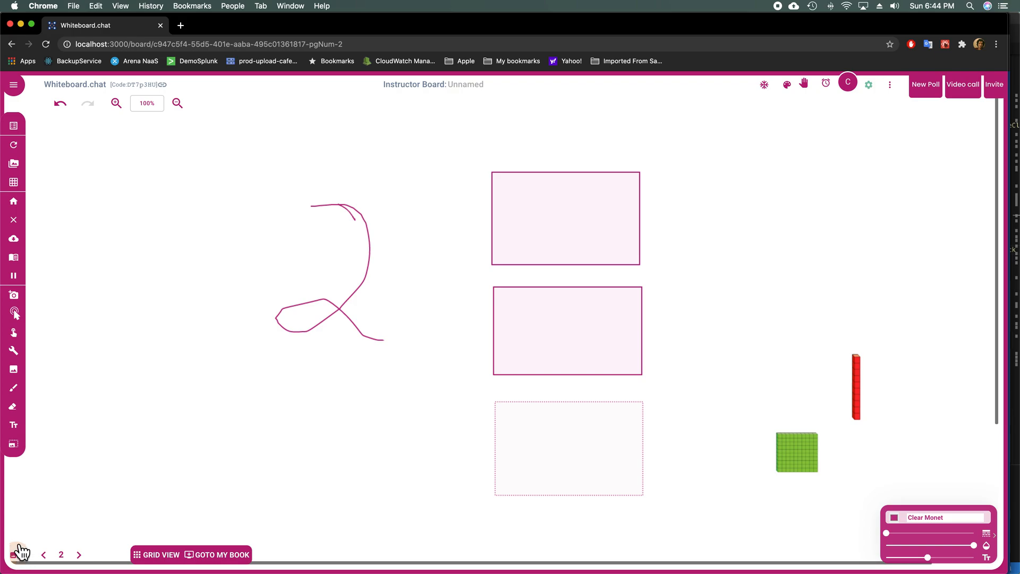
Step: Place an Auto Correct link named 'test' on page 2 and save it
left_click(24, 359)
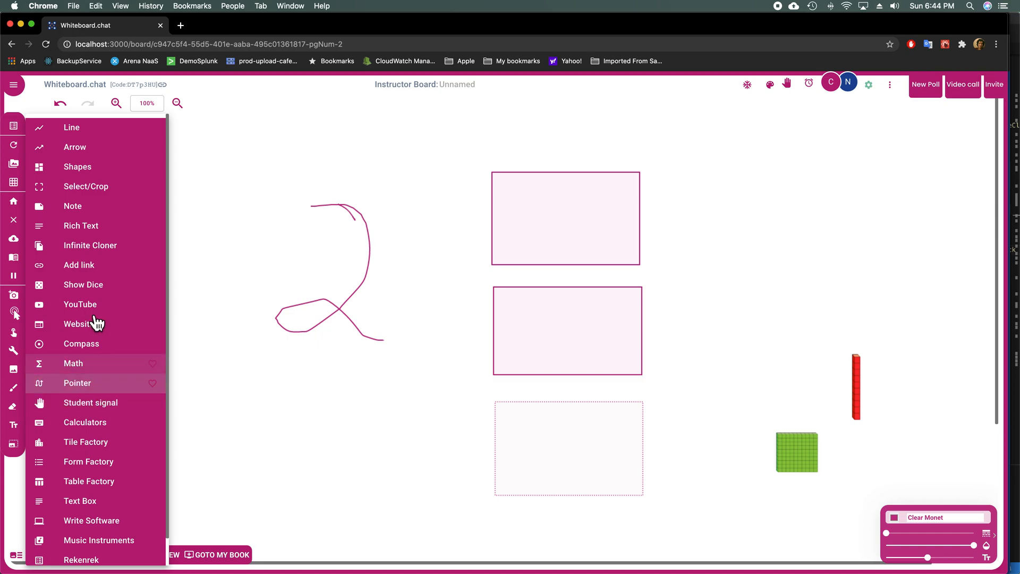
left_click(98, 266)
left_click(162, 168)
left_click(477, 328)
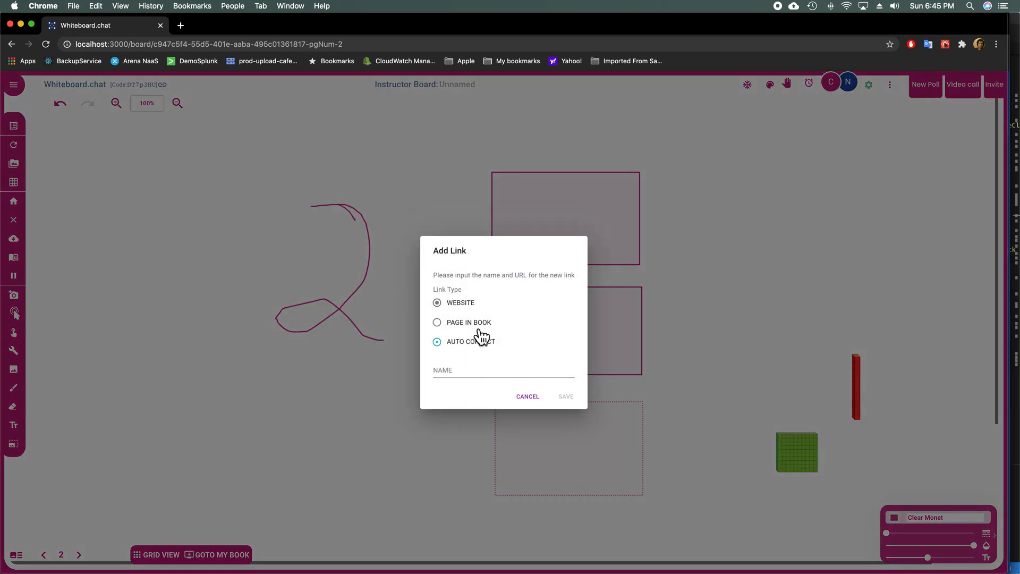
left_click(469, 366)
type("test")
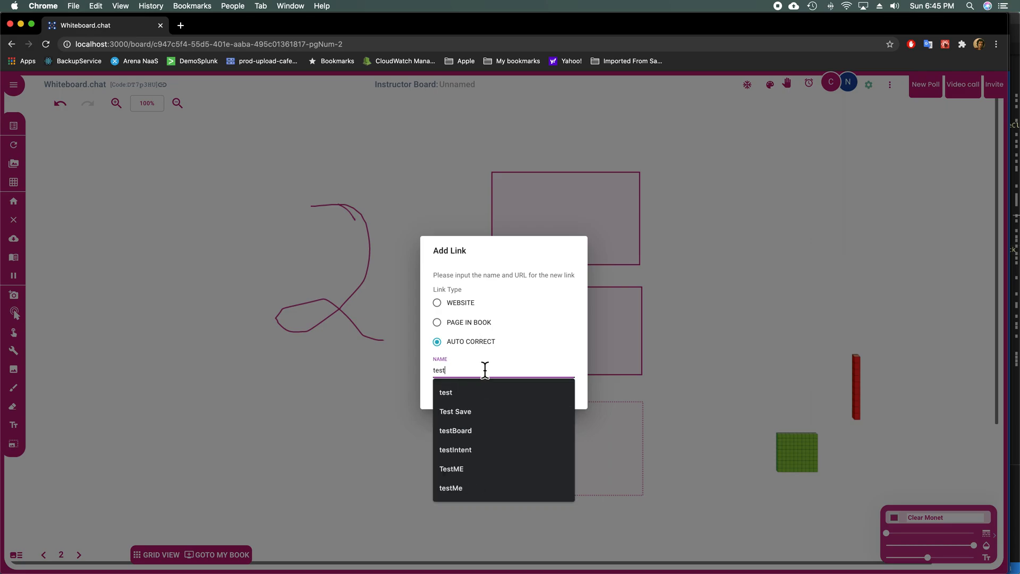
left_click(538, 352)
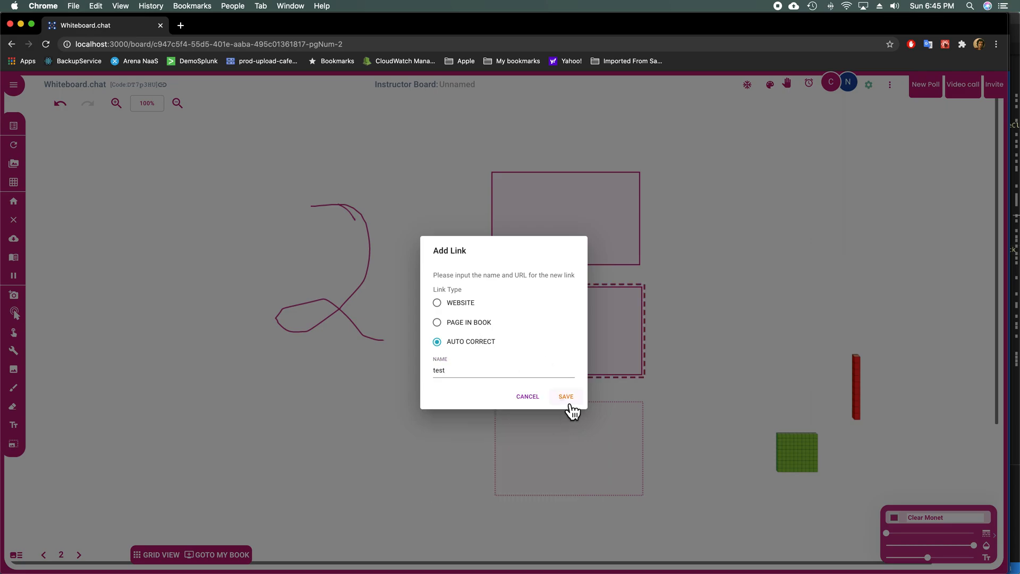
left_click(564, 397)
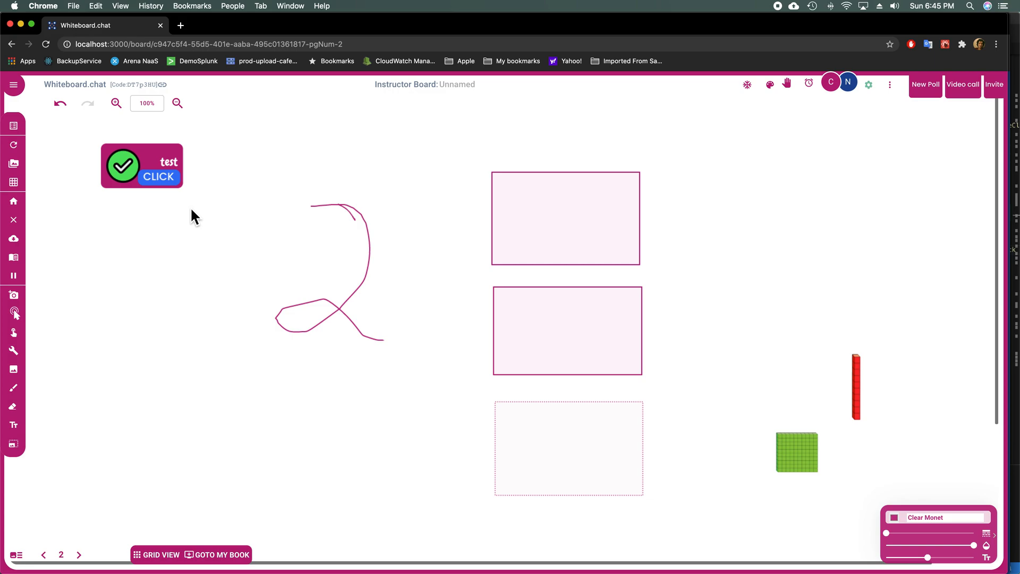
Step: As the student, drag a green square and a red rod into the dotted box, then run the test check
key("super+grave")
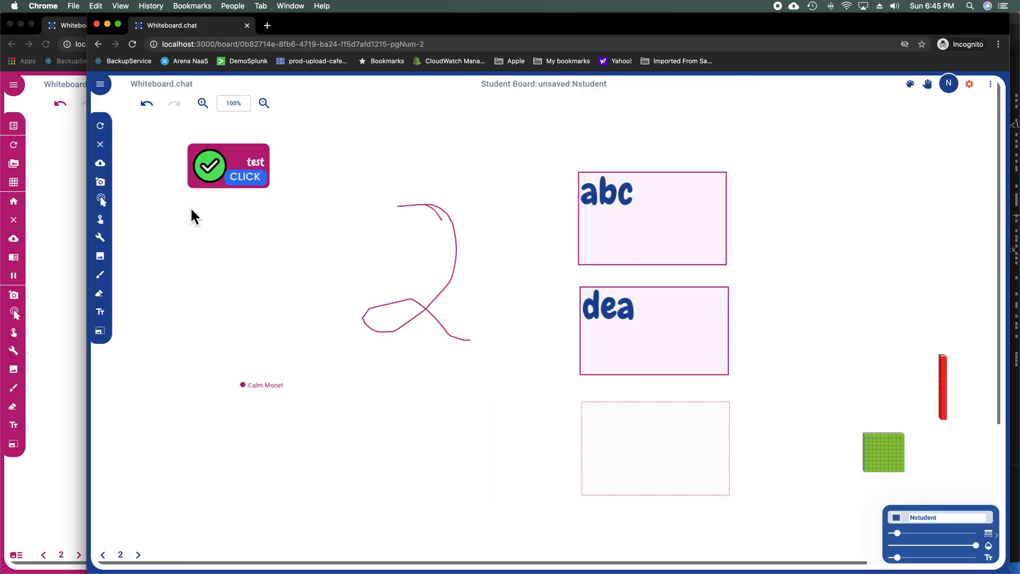
left_click(630, 323)
left_click(100, 201)
left_click(879, 449)
left_click_drag(835, 452, 637, 448)
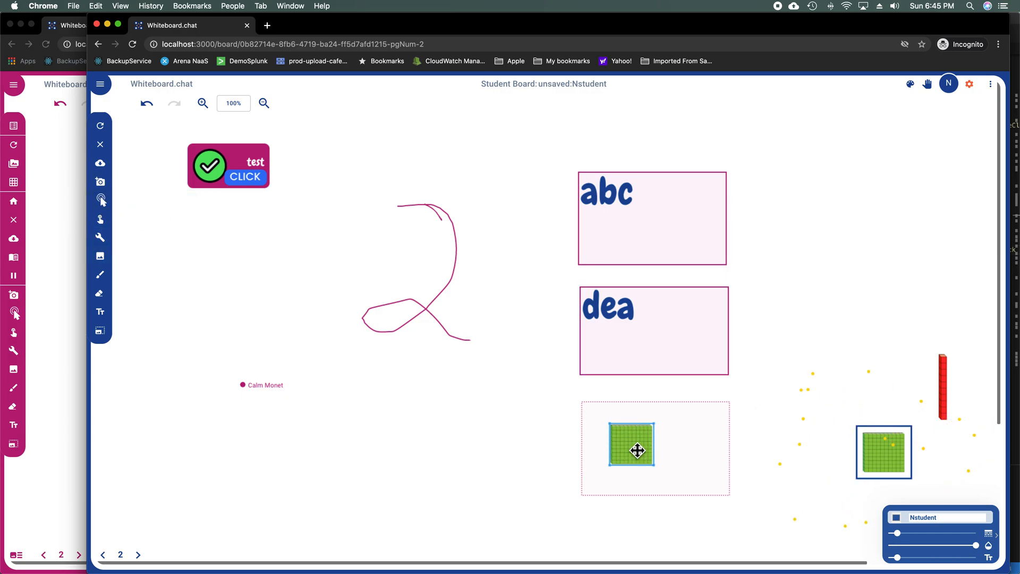
left_click_drag(938, 387, 684, 449)
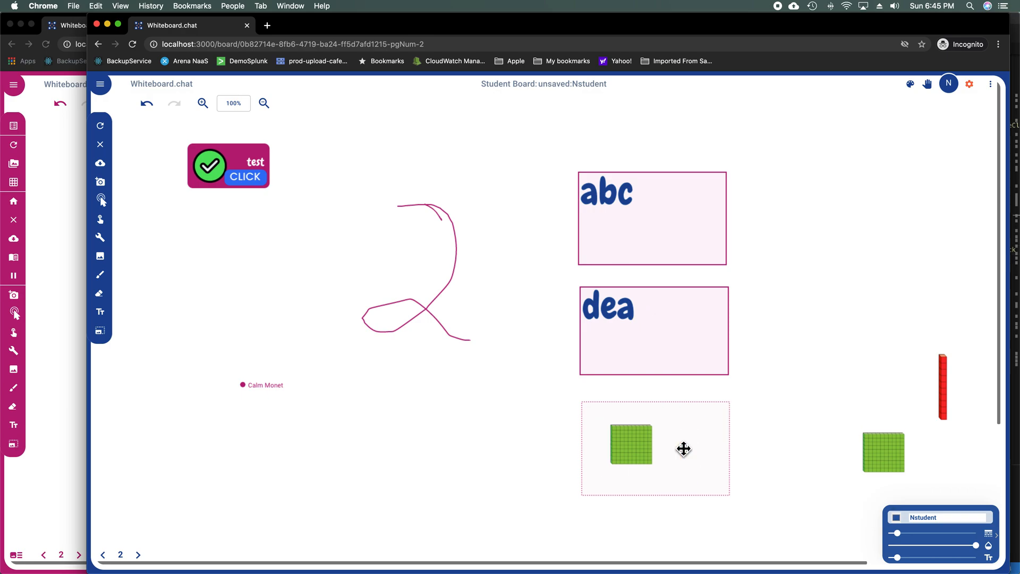
left_click(509, 386)
left_click(243, 186)
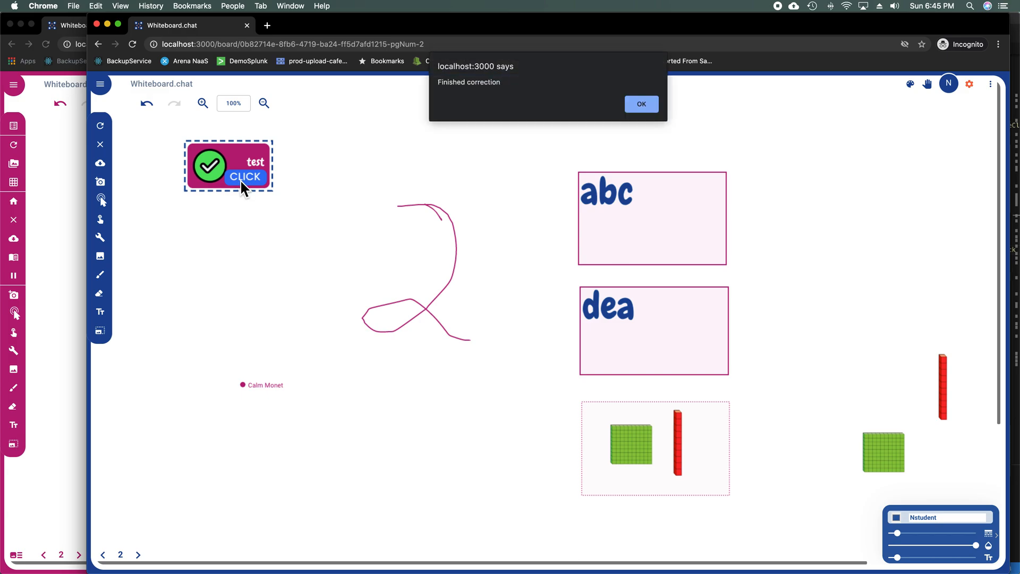
left_click(652, 102)
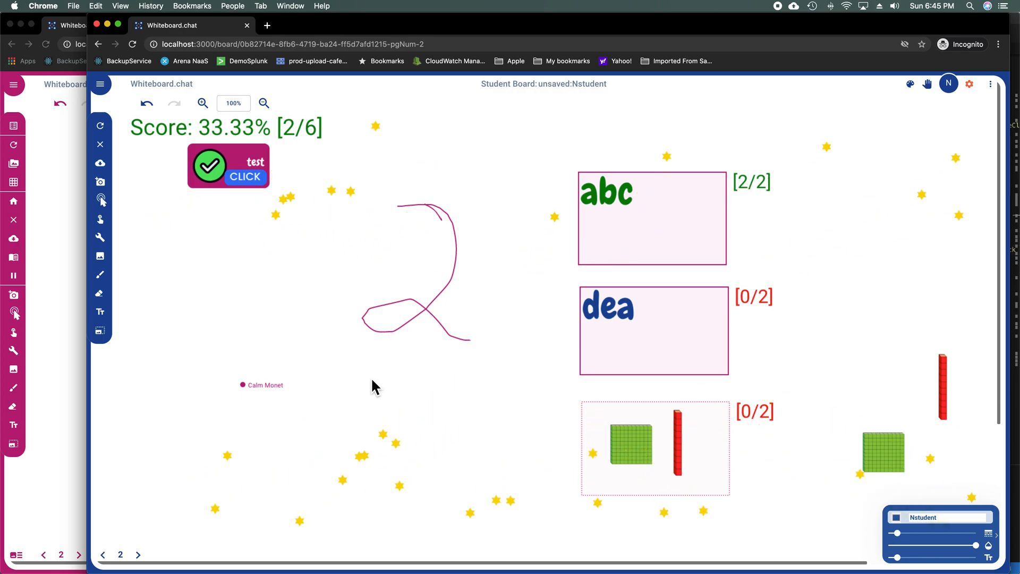
Step: Add a second red rod, rerun the test check for 66.67%, and advance to page 3
left_click(139, 555)
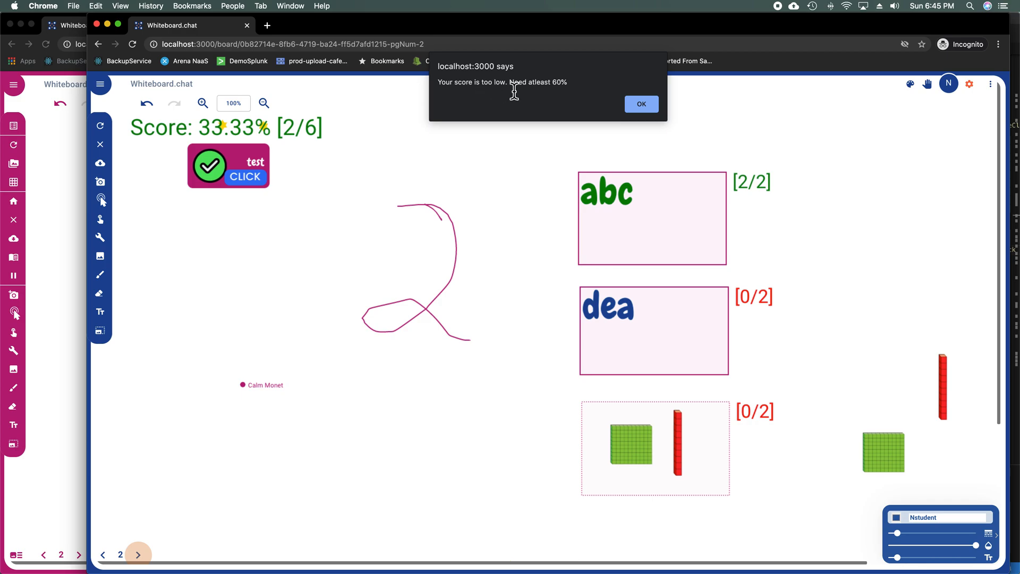
left_click(644, 104)
left_click_drag(944, 383, 701, 451)
left_click(701, 451)
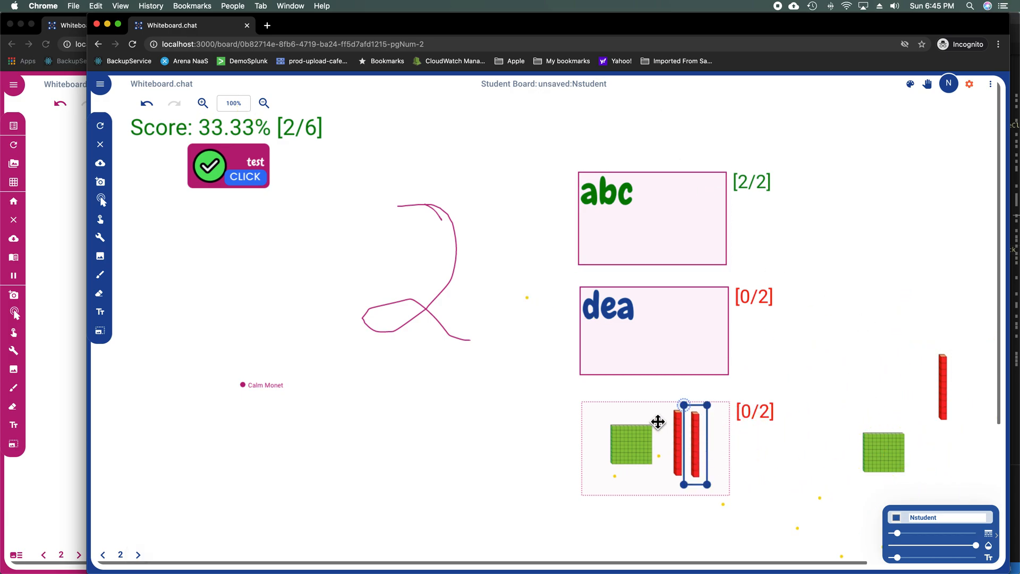
left_click(237, 179)
left_click(636, 99)
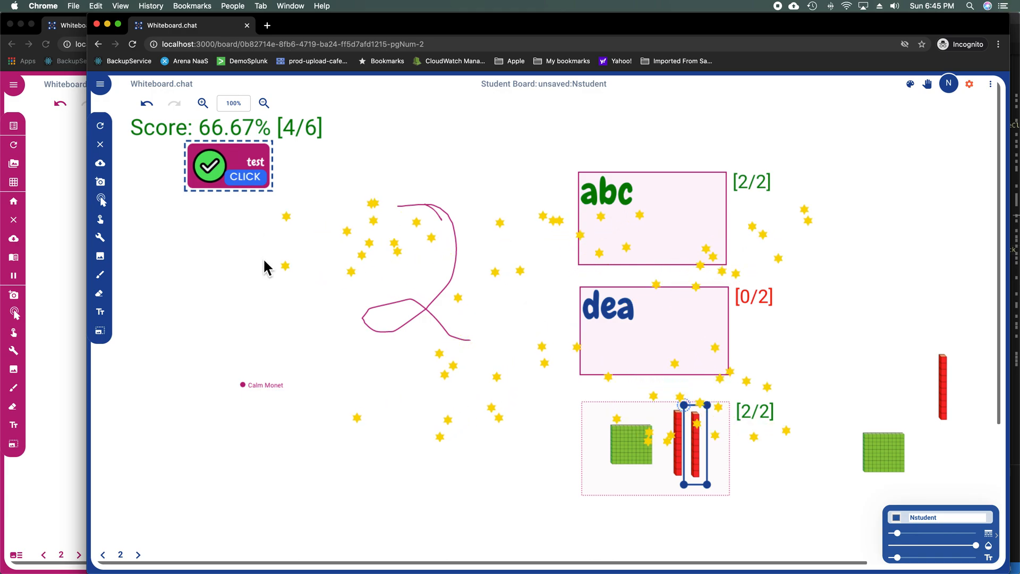
left_click(138, 555)
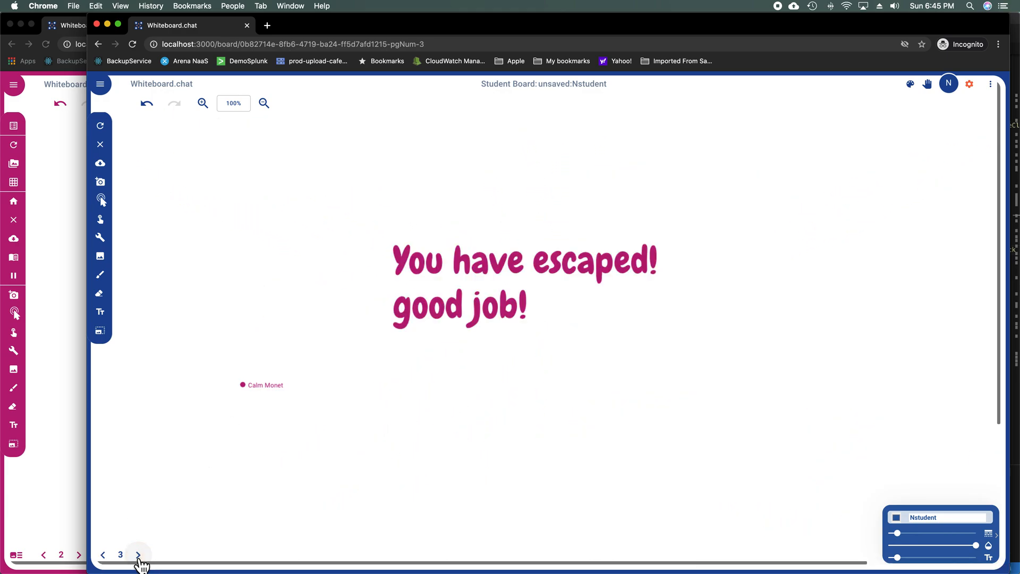